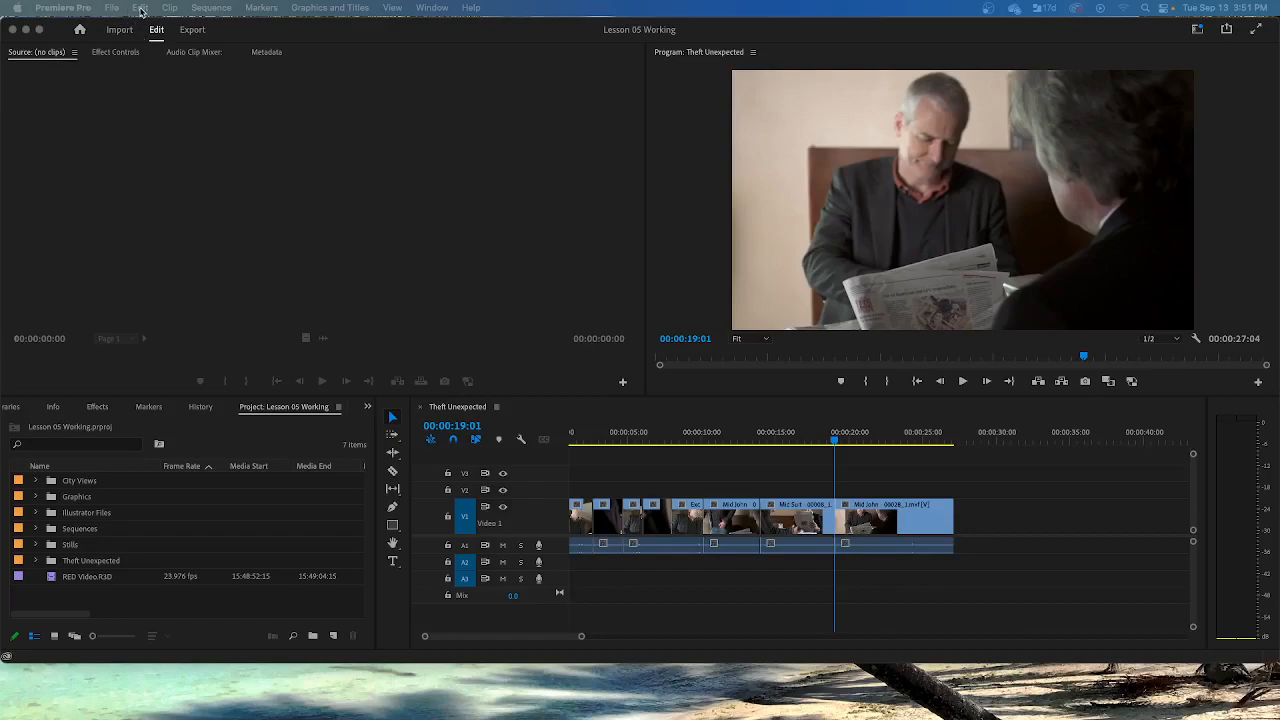
- Open the project file Lesson 05 Desert Sequence.prproj from the Premiere Pro 2022 folder
click(114, 11)
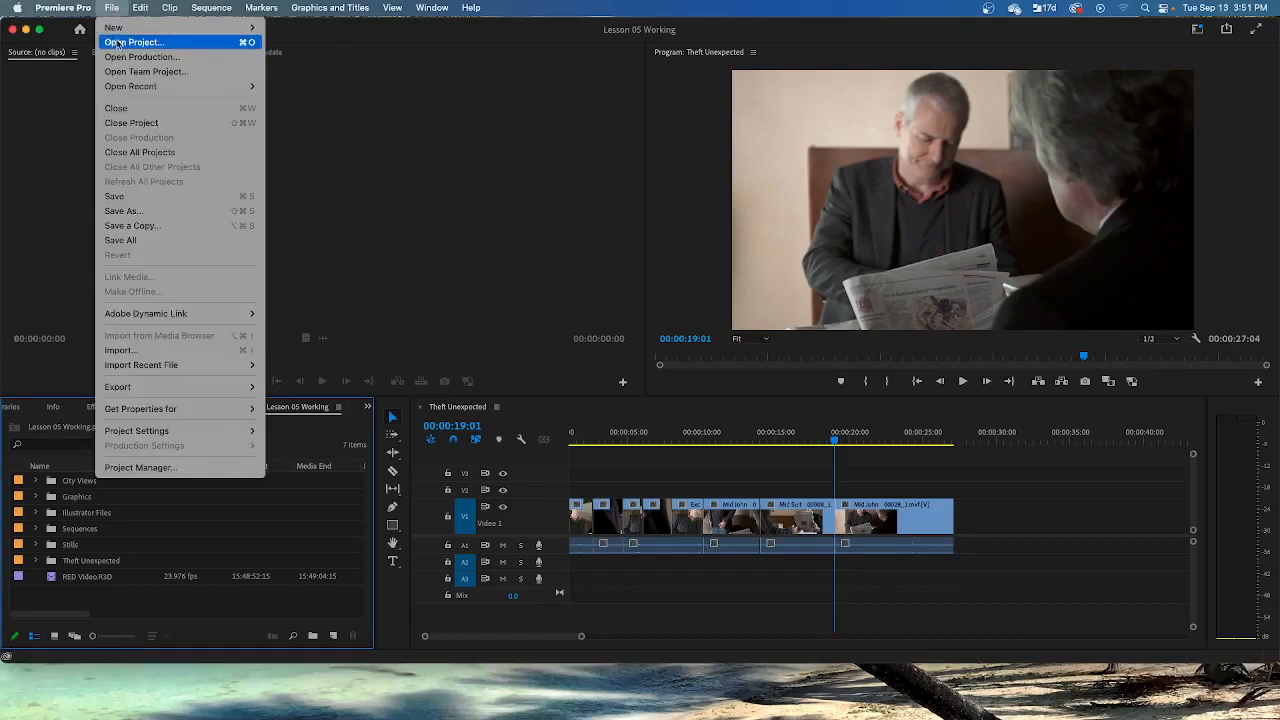
click(118, 43)
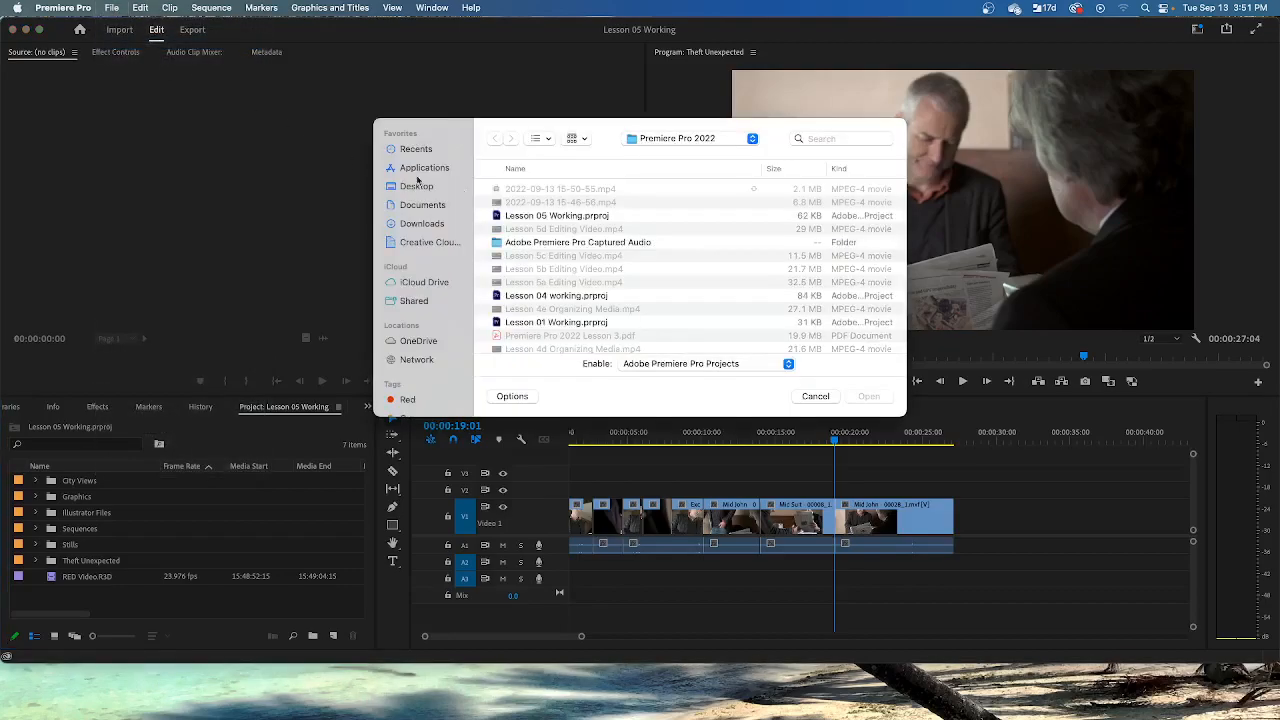
scroll(629, 274, down, 10)
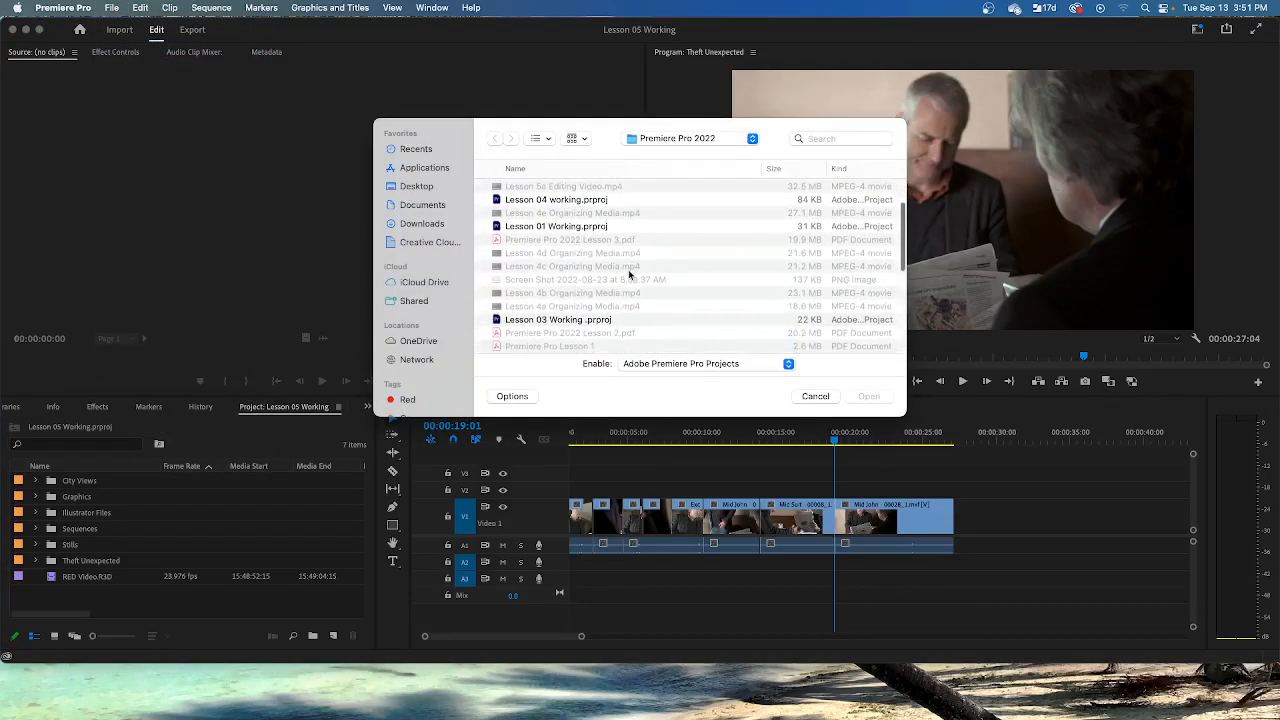
scroll(629, 274, down, 15)
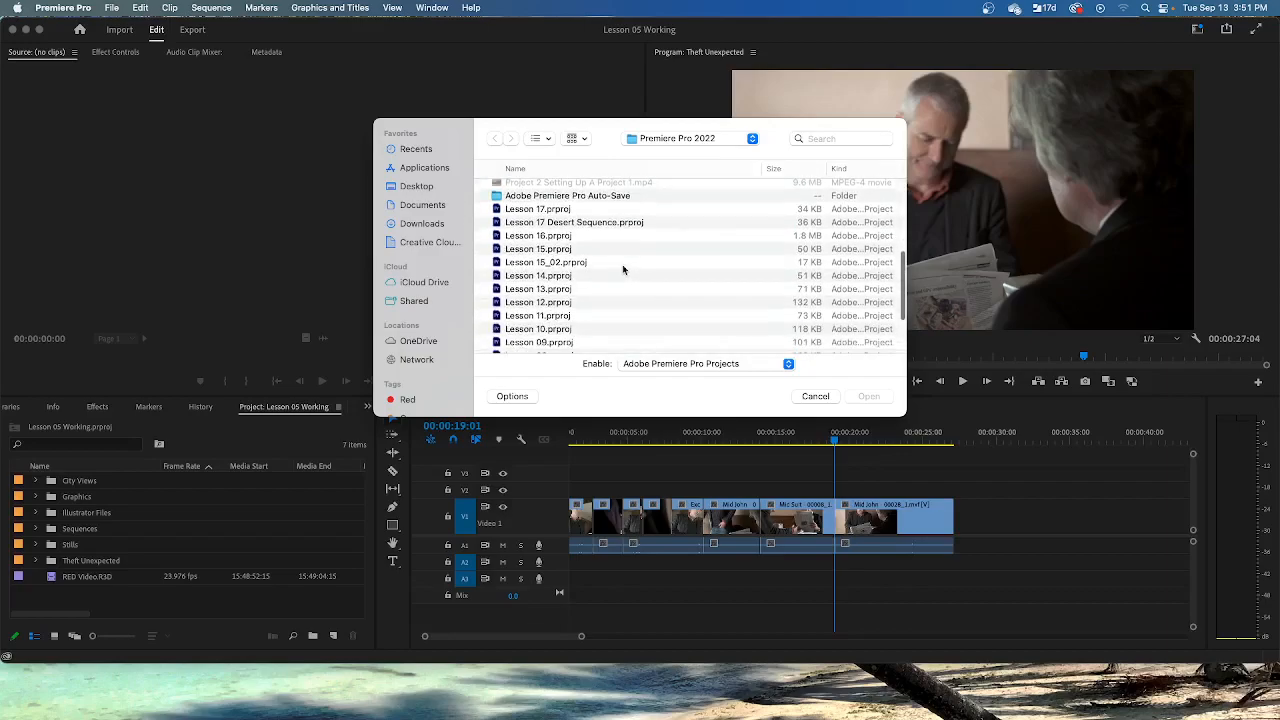
click(596, 276)
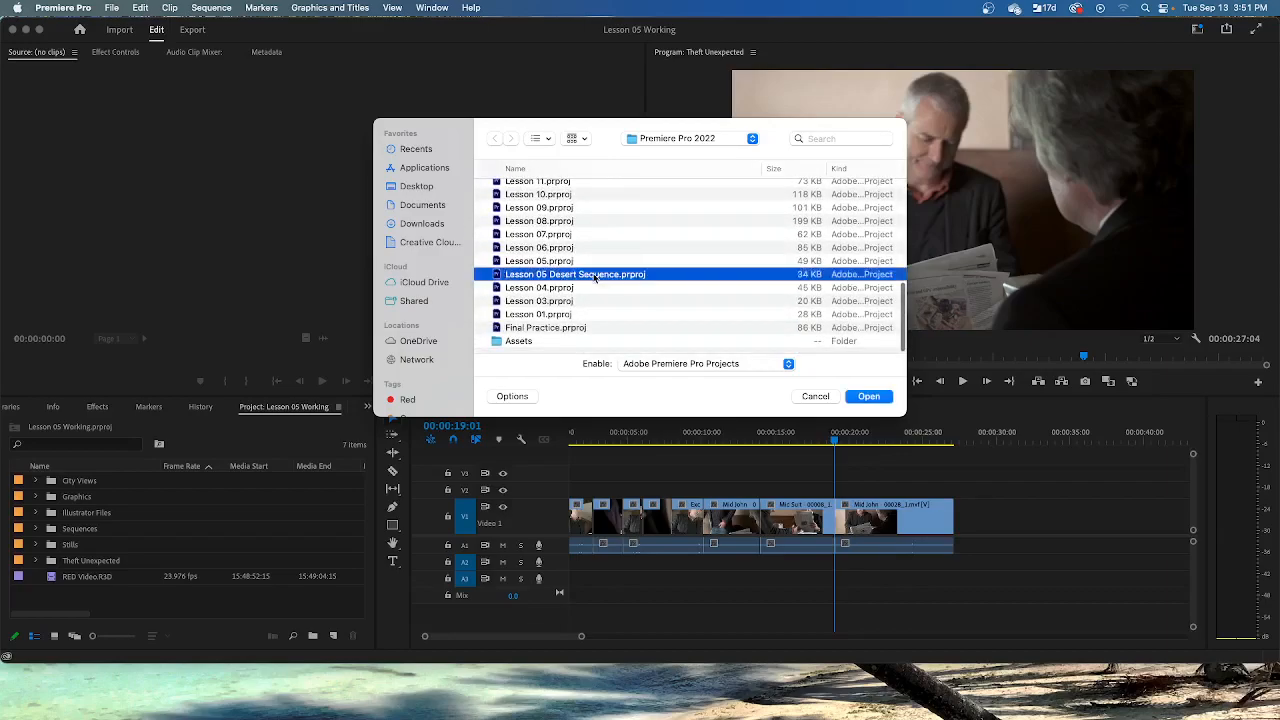
click(866, 396)
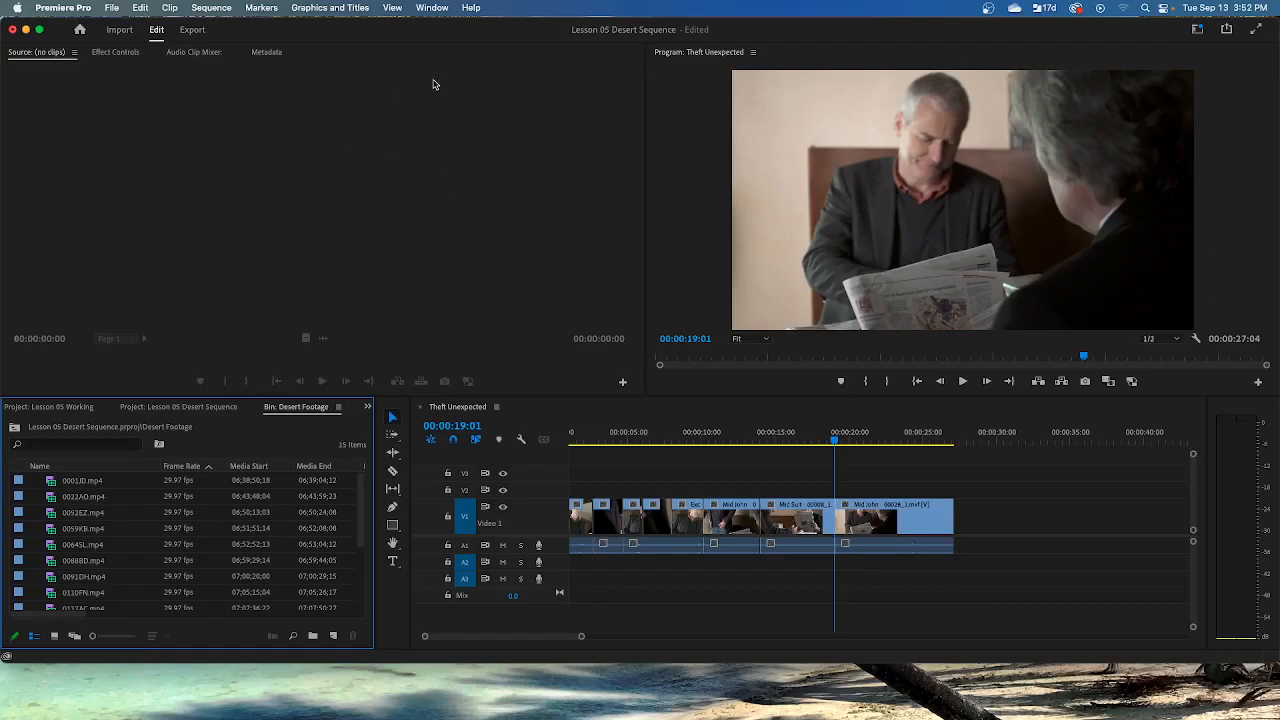
- Check where open projects can be listed and look through the clips in the Desert Footage bin
click(444, 12)
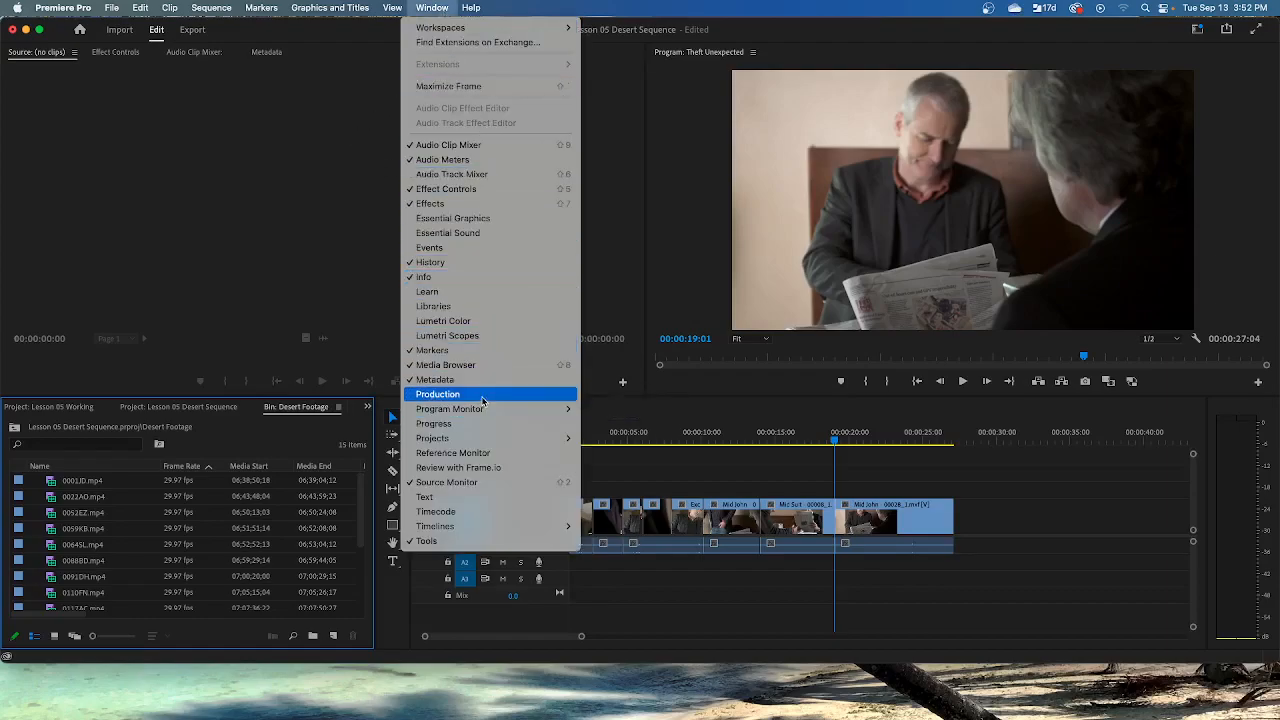
mouse_move(496, 441)
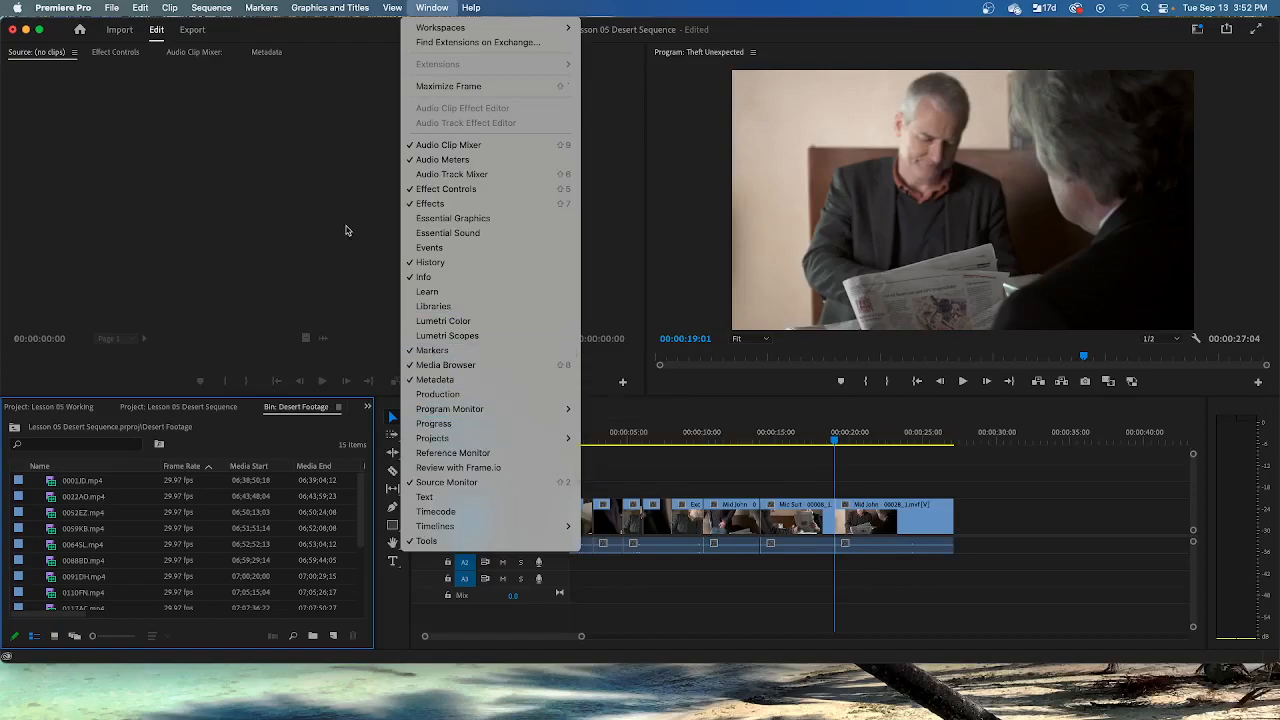
click(288, 188)
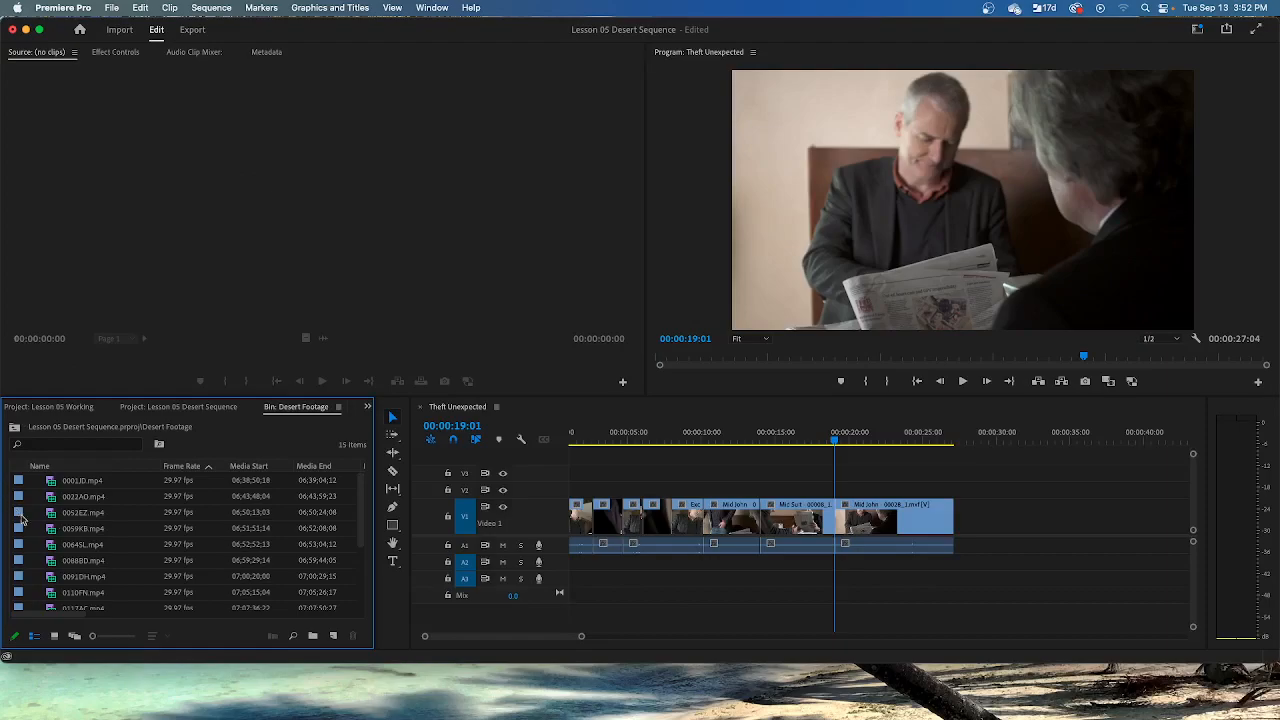
scroll(160, 538, down, 3)
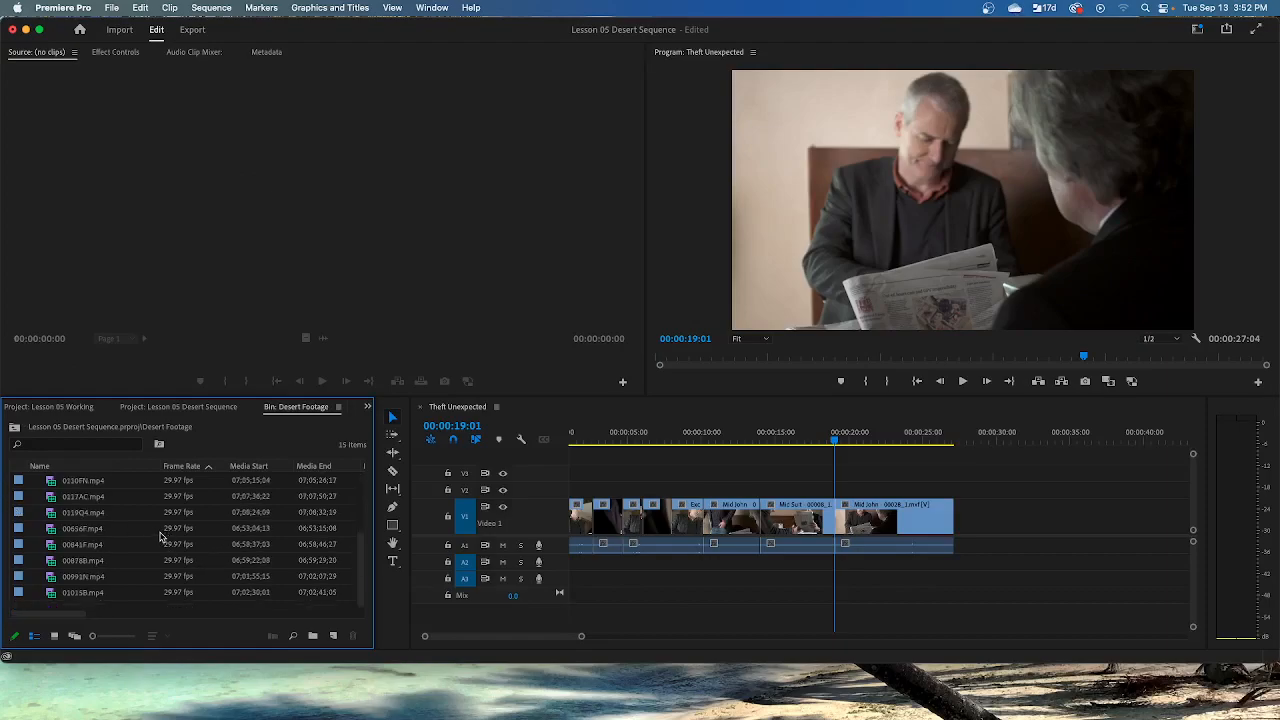
scroll(165, 536, up, 3)
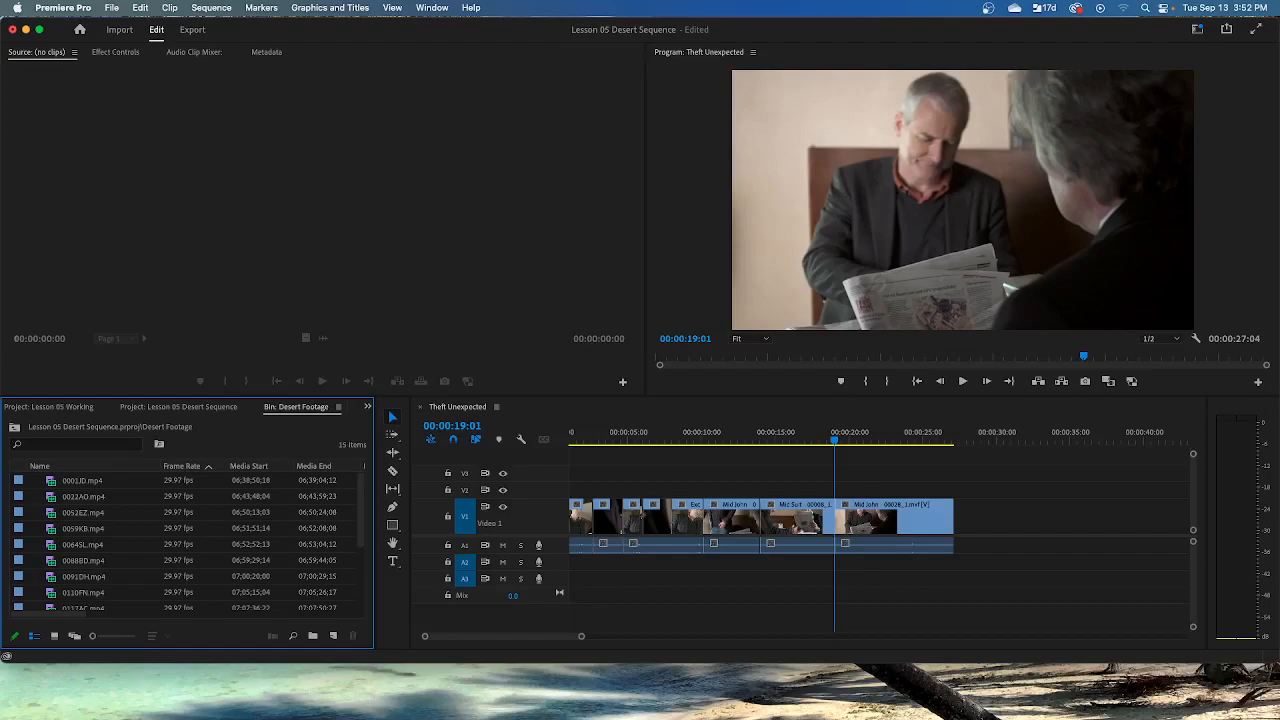
scroll(262, 558, down, 4)
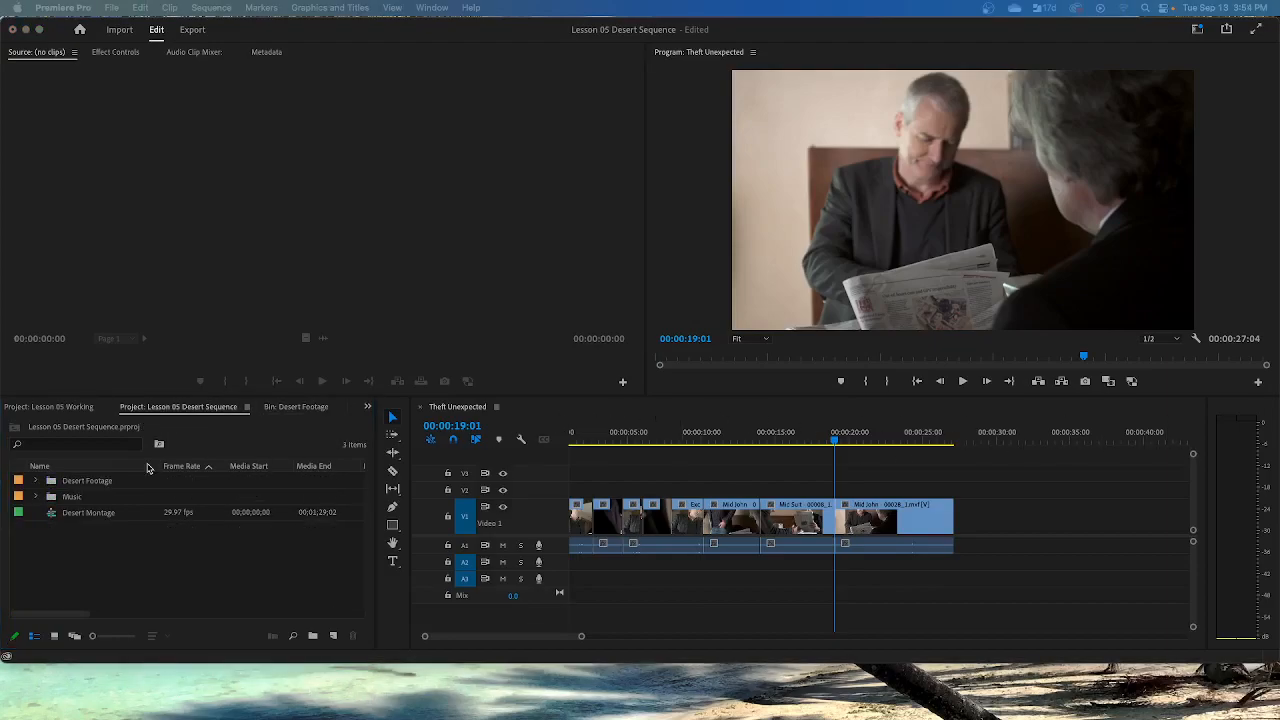
- Save a copy of the desert project under the name Lesson 05 Desert Sequence Working in the Premiere Pro 2022 folder
click(150, 417)
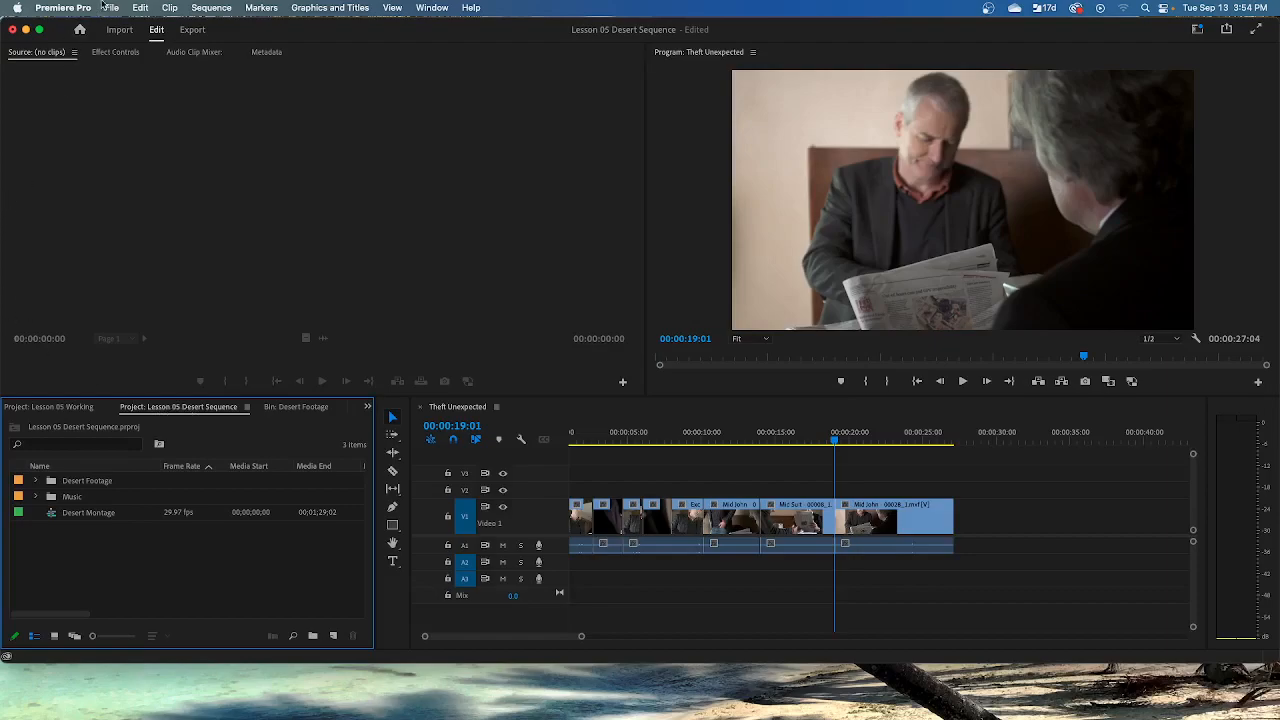
click(113, 10)
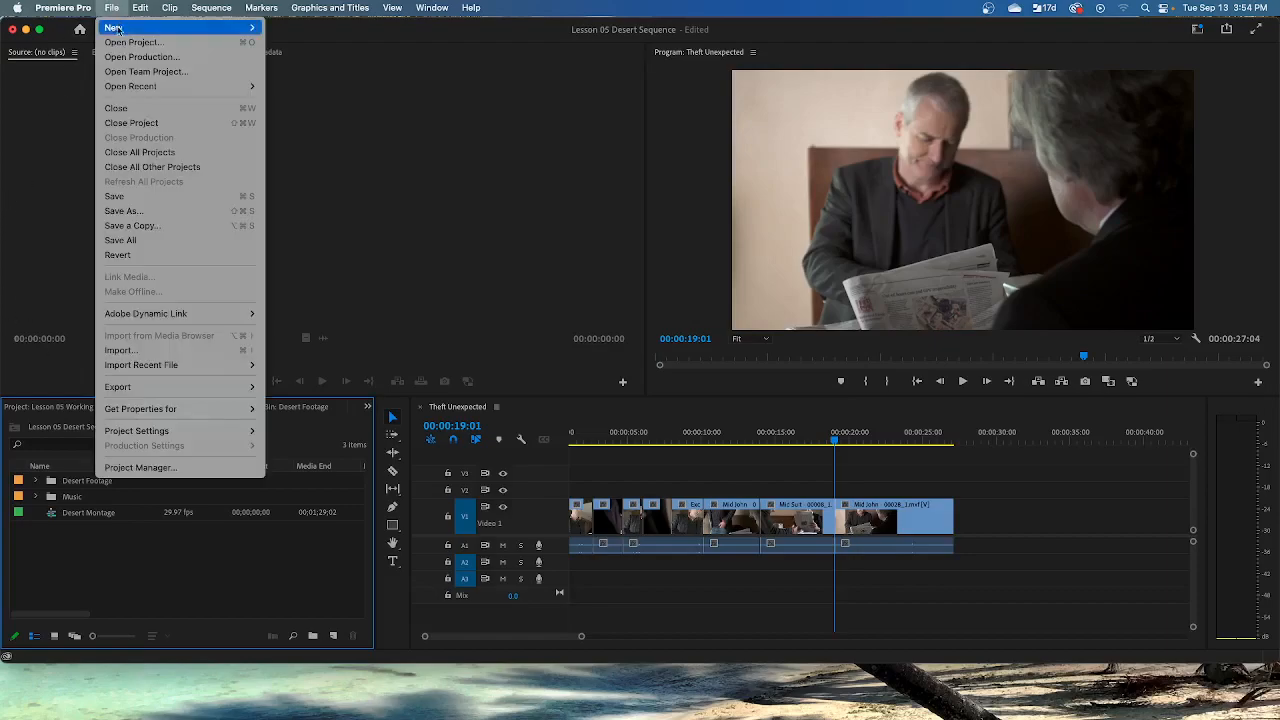
click(115, 211)
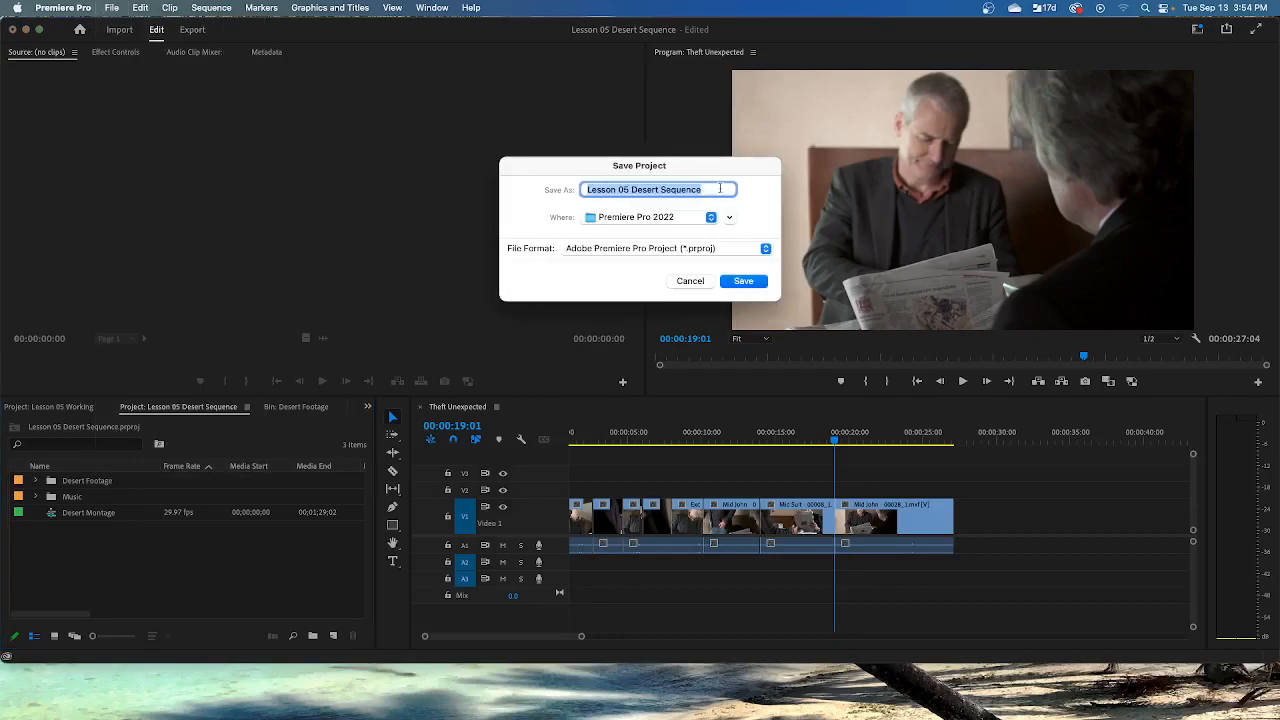
click(718, 189)
text(Working)
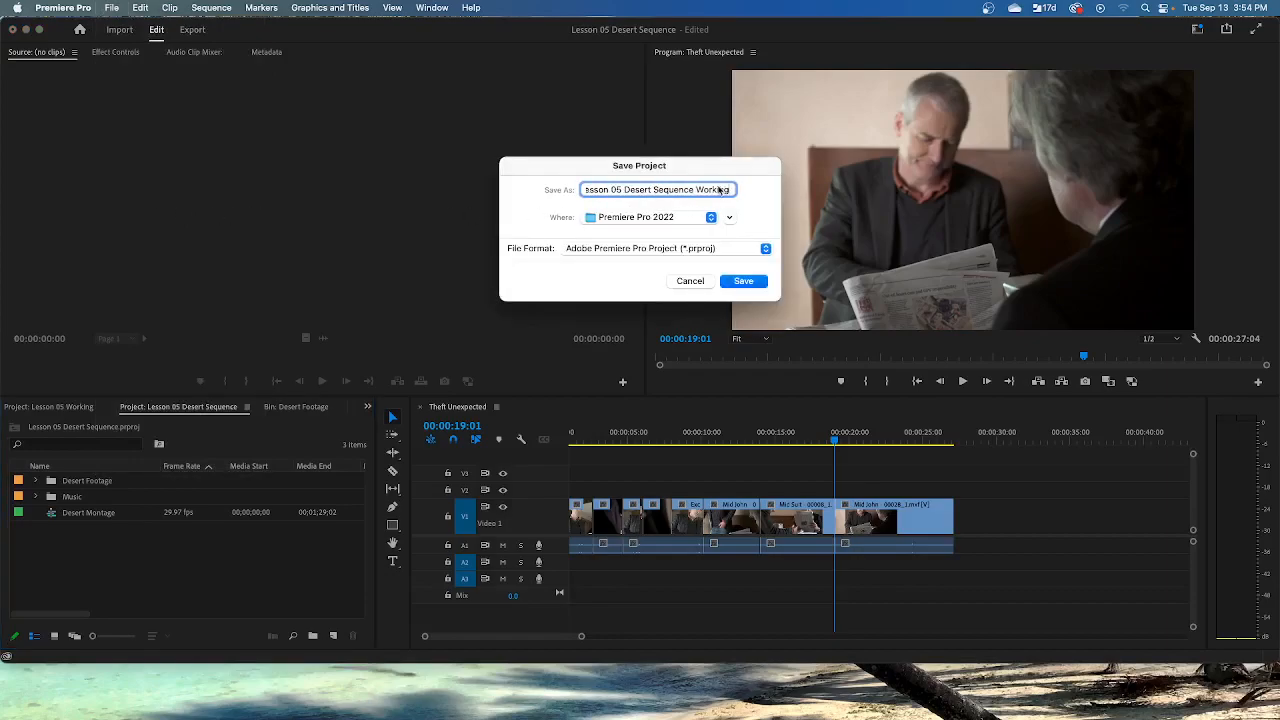
click(742, 284)
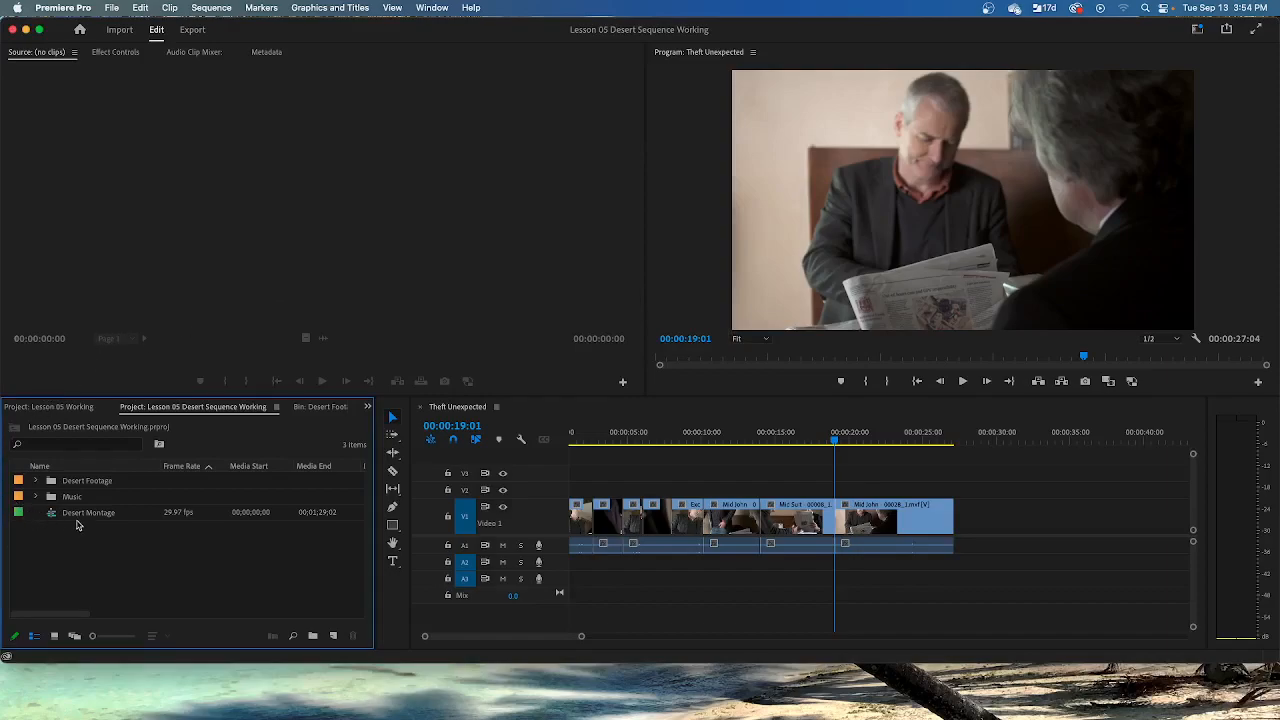
- Open the Desert Montage sequence in the timeline, and unlock and relock its music track A1
double_click(86, 515)
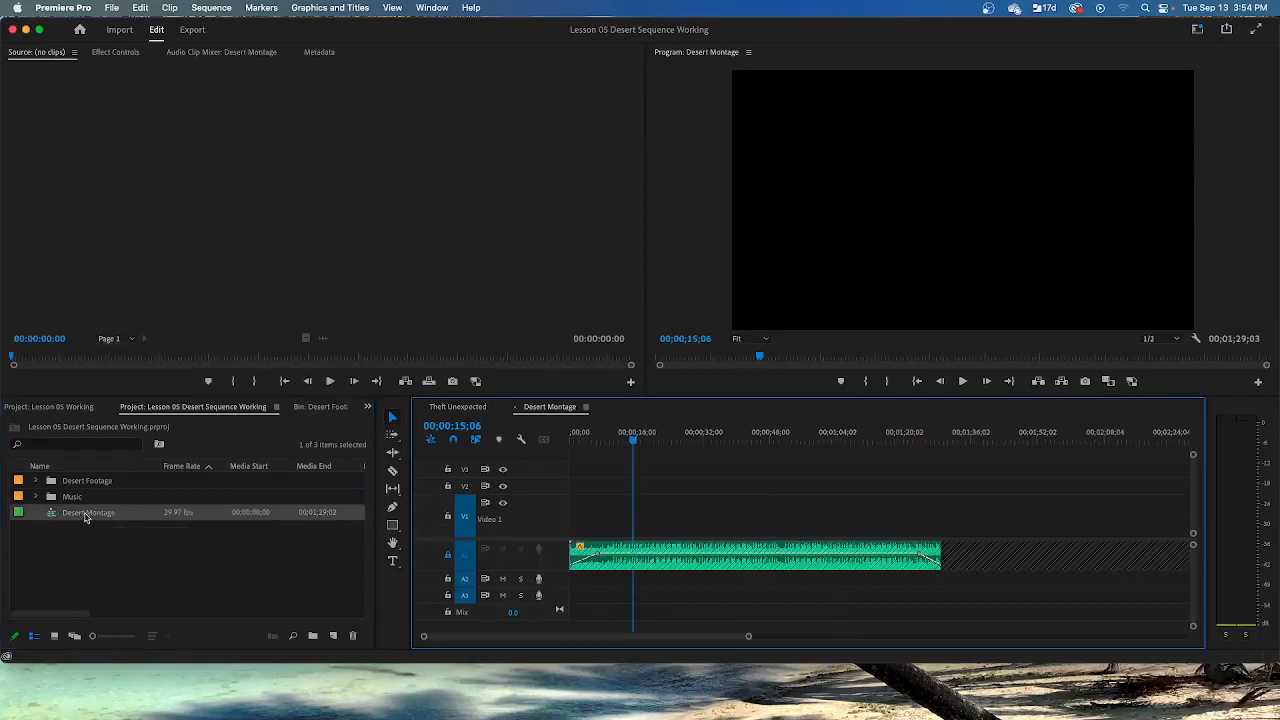
click(86, 515)
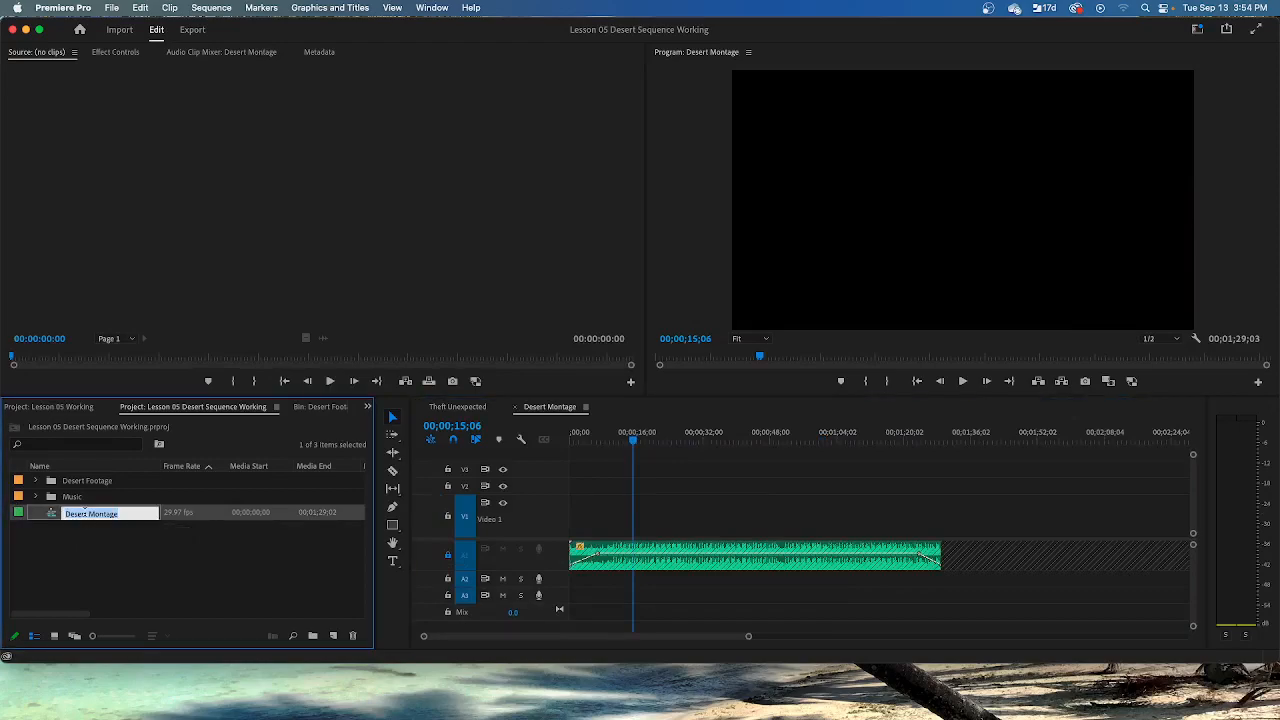
double_click(190, 516)
double_click(144, 516)
click(228, 520)
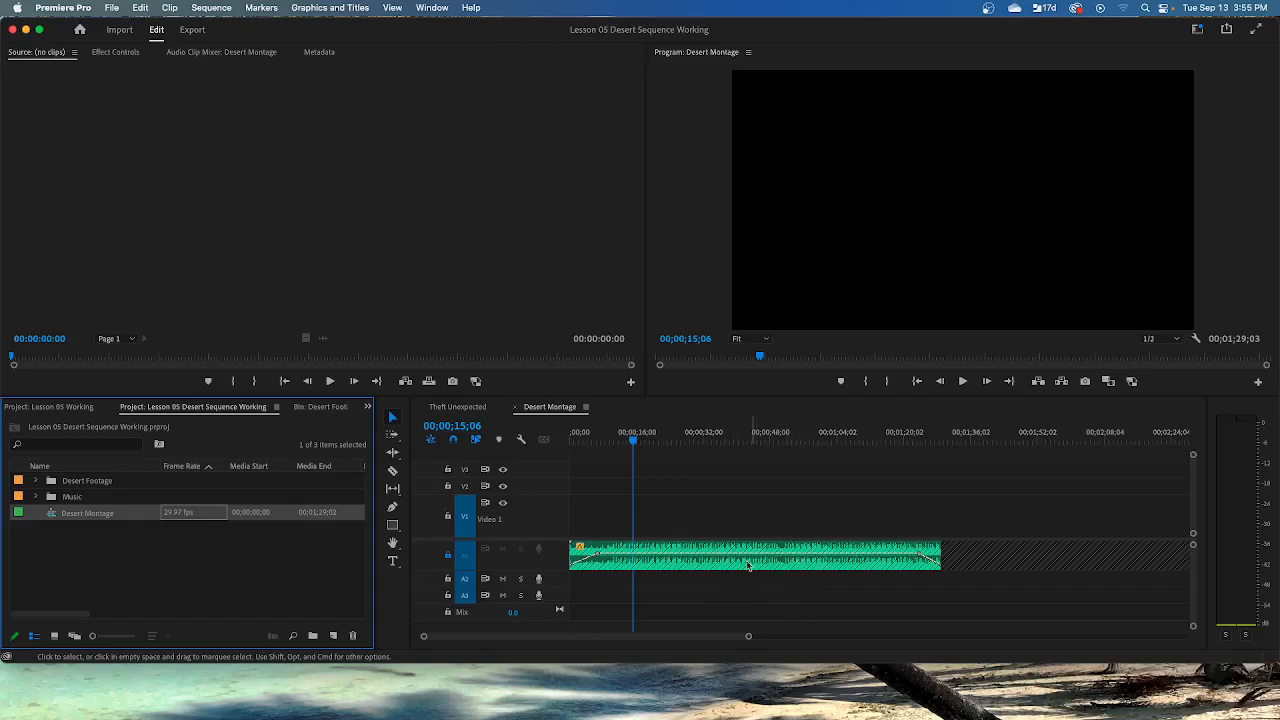
click(448, 557)
click(448, 557)
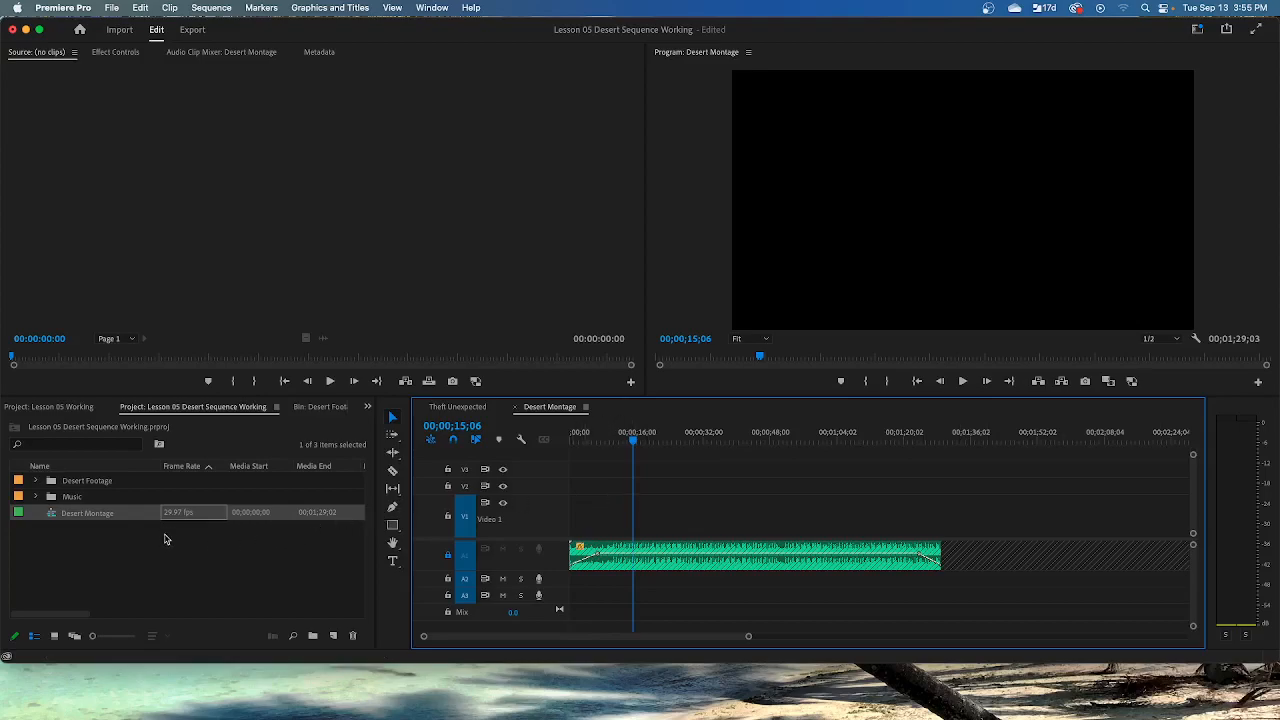
- Open the Desert Footage bin in Freeform view and maximize its panel
double_click(108, 482)
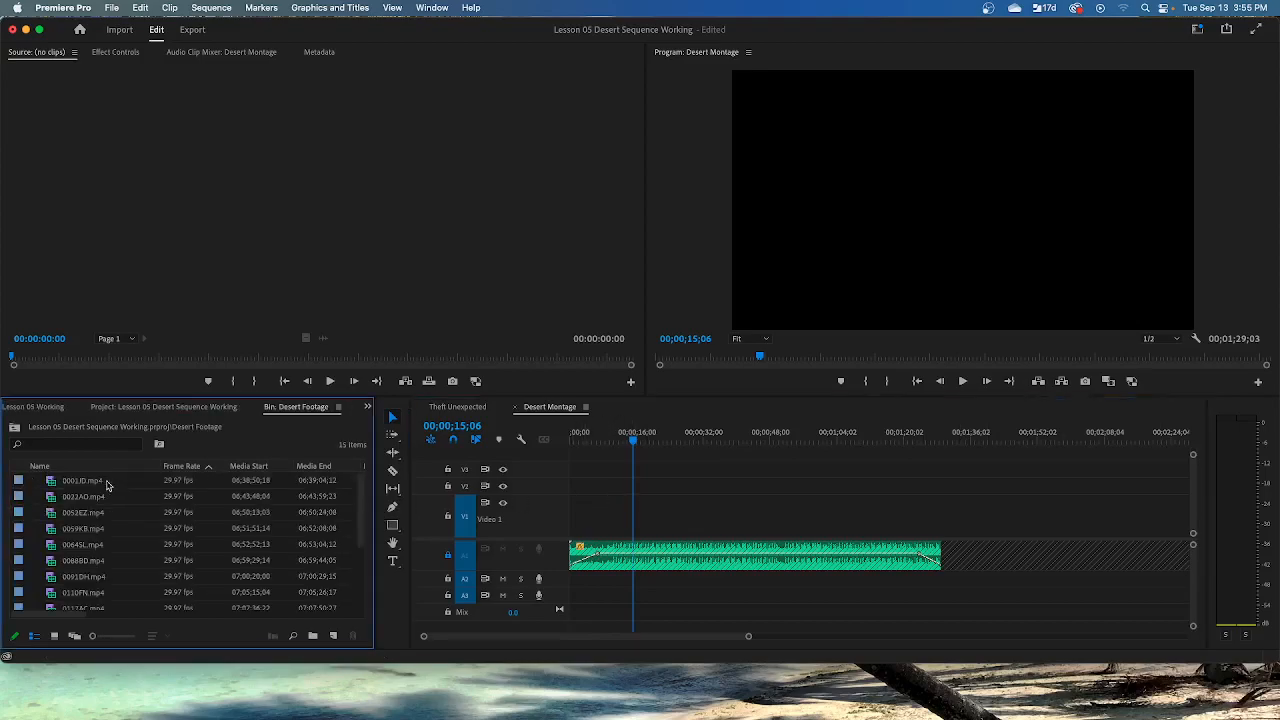
click(78, 637)
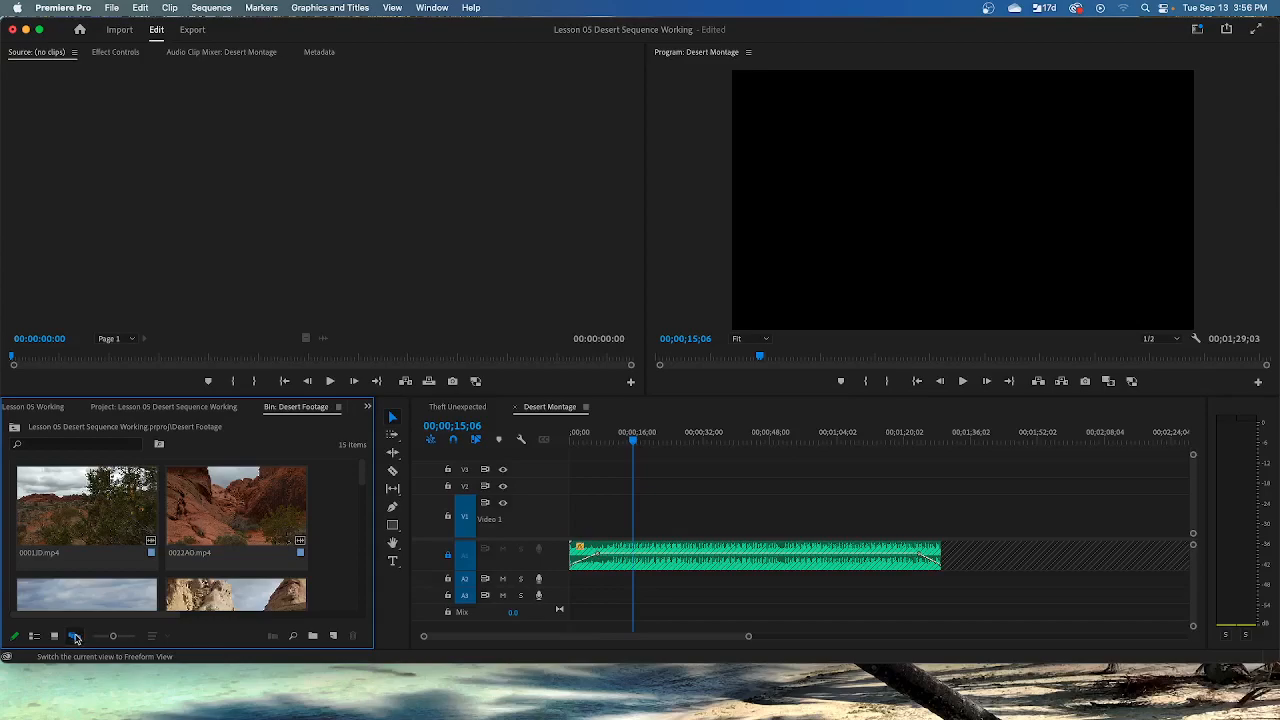
click(75, 638)
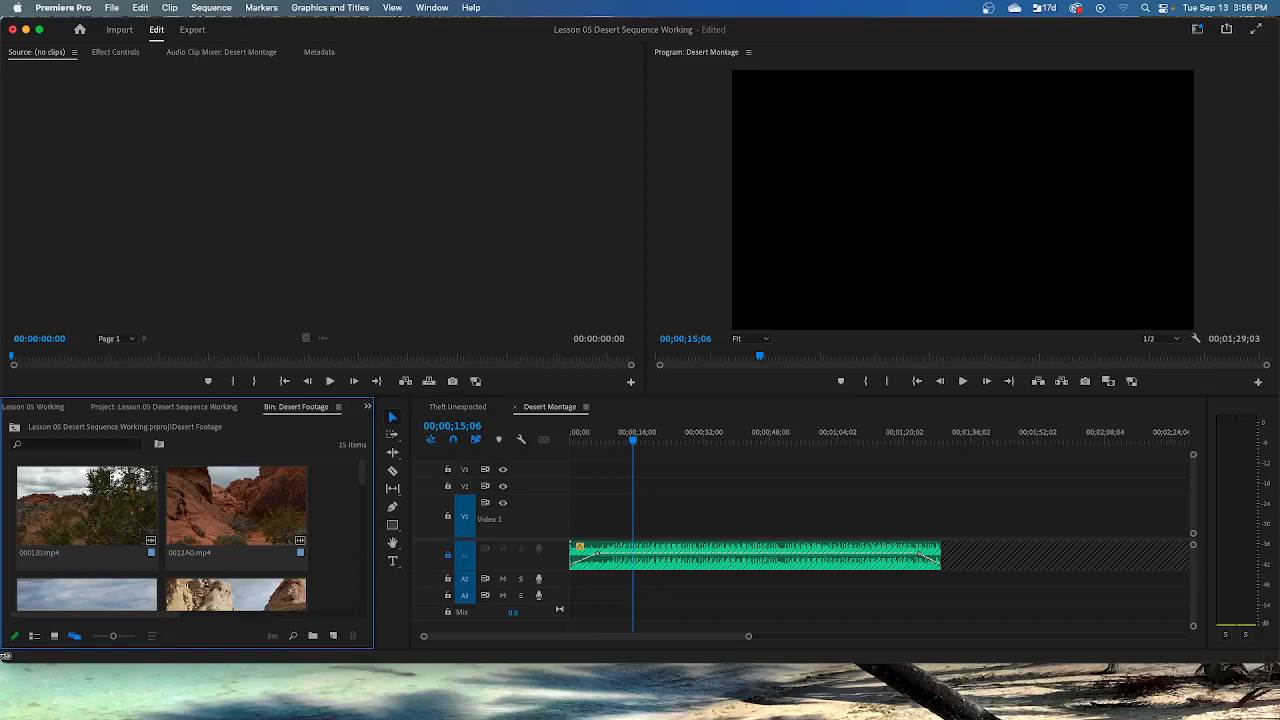
double_click(305, 407)
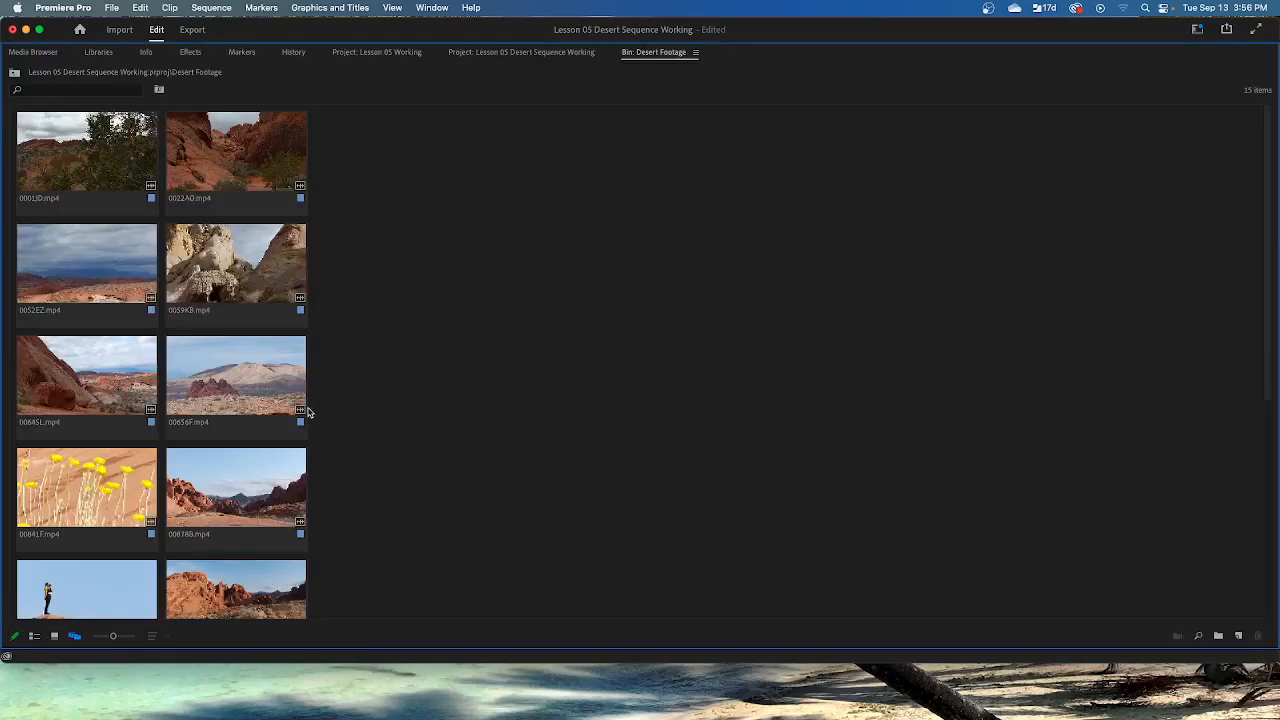
- Reset the Desert Footage thumbnails to the grid, ordered by Name
right_click(370, 404)
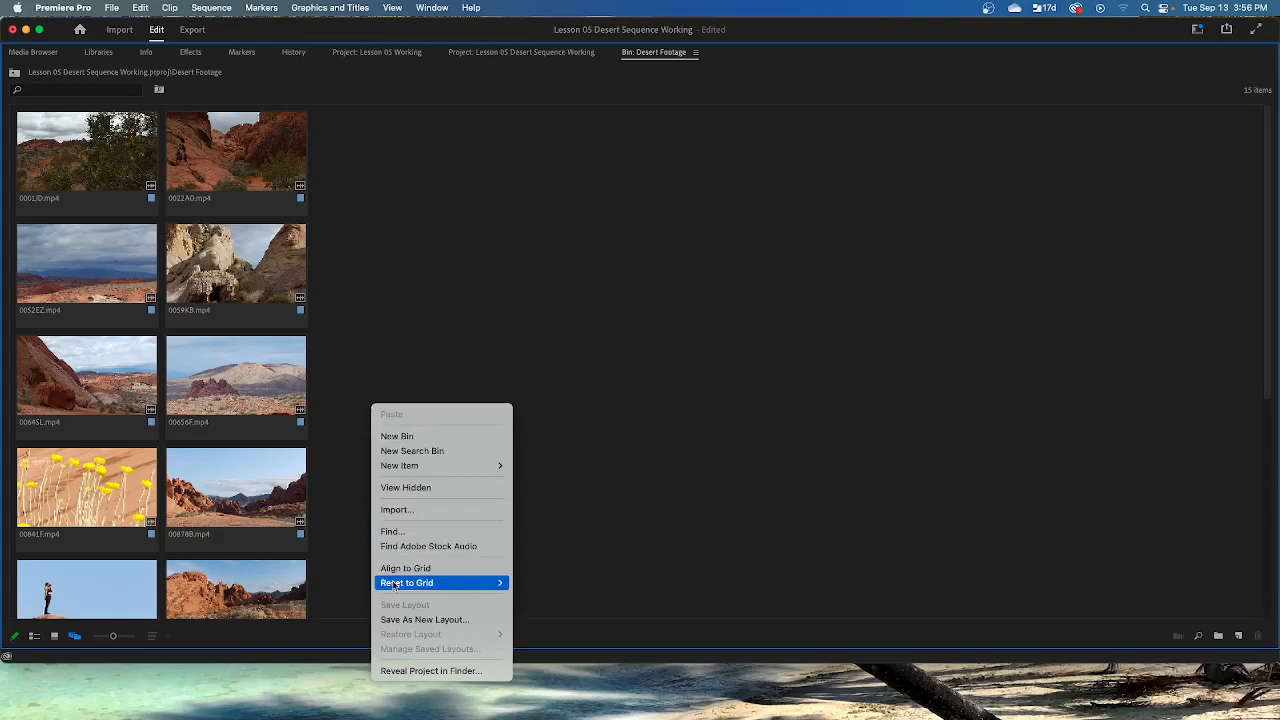
mouse_move(396, 584)
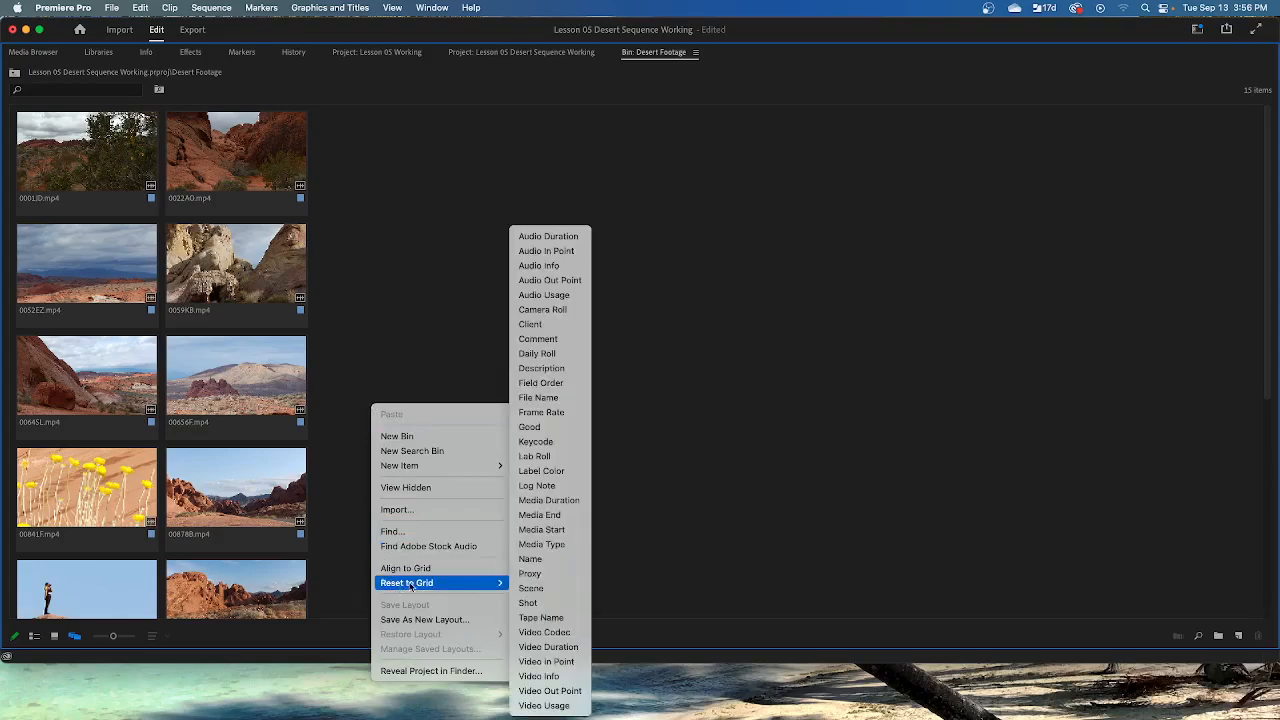
click(531, 561)
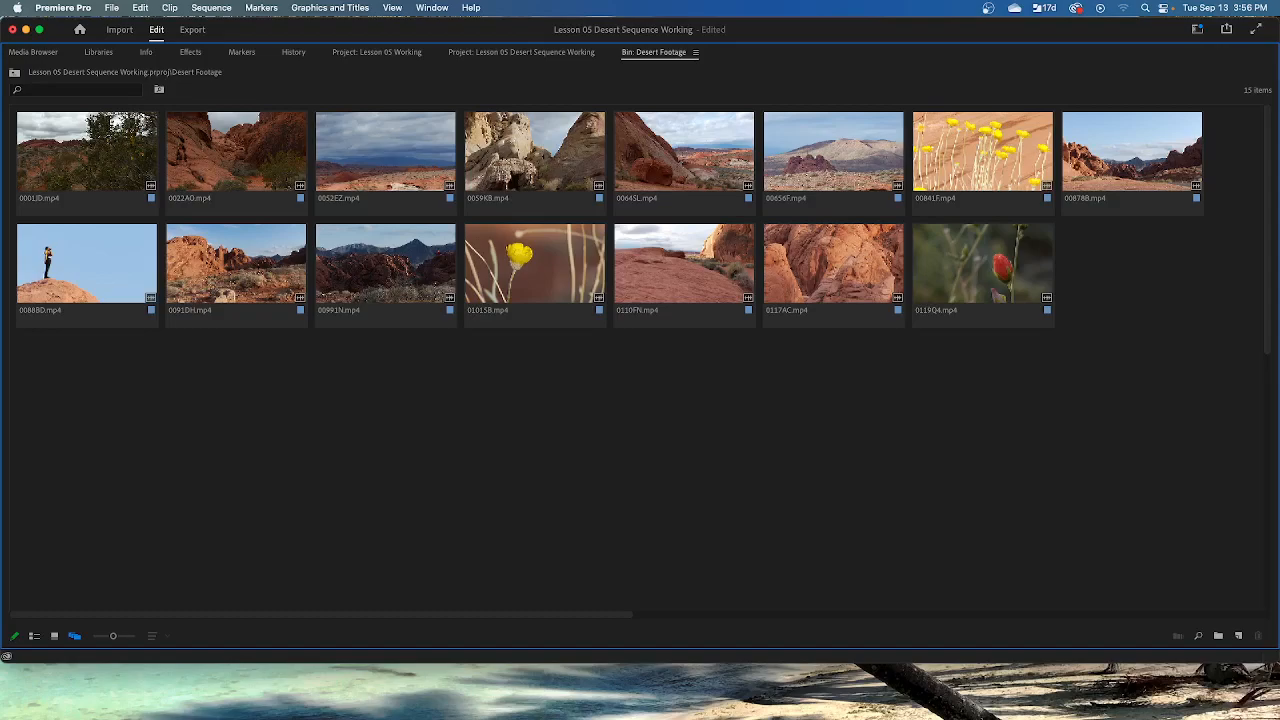
- Rearrange the thumbnails at the ends of the two rows, moving the red-rock valley, yellow flowers, 0119Q4.mp4 and 0117AC.mp4 clips to new spots
drag(1148, 170, 1154, 271)
drag(985, 150, 1076, 145)
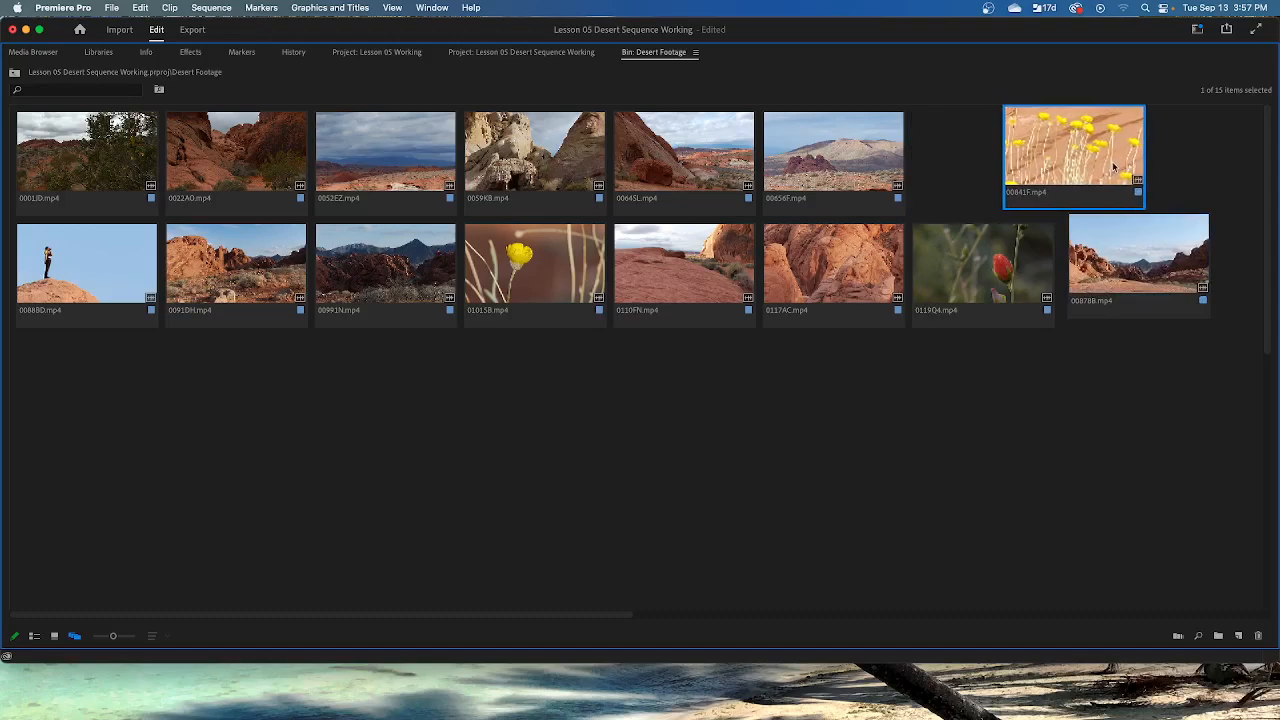
drag(1018, 294, 1125, 186)
drag(840, 262, 940, 262)
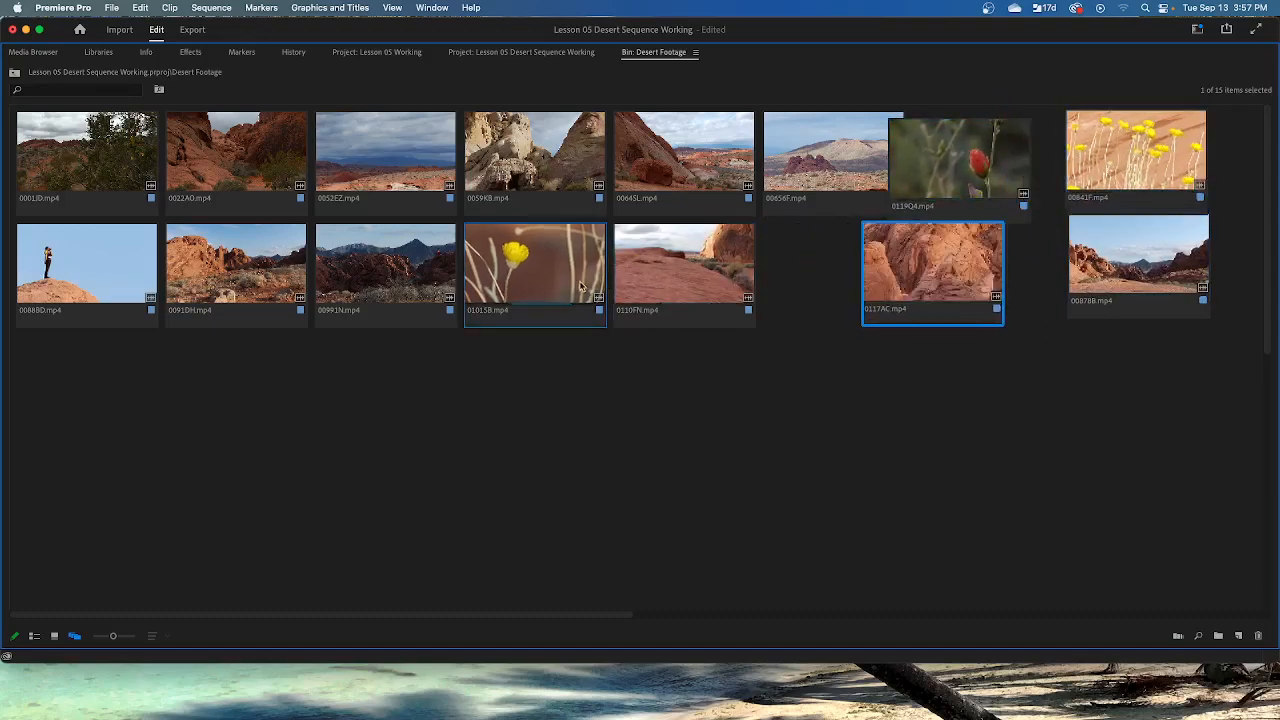
- Place all 15 Desert Footage clips on Video 1 from the start of the Desert Montage sequence, with the bin panel restored to normal size
drag(1239, 303, 78, 146)
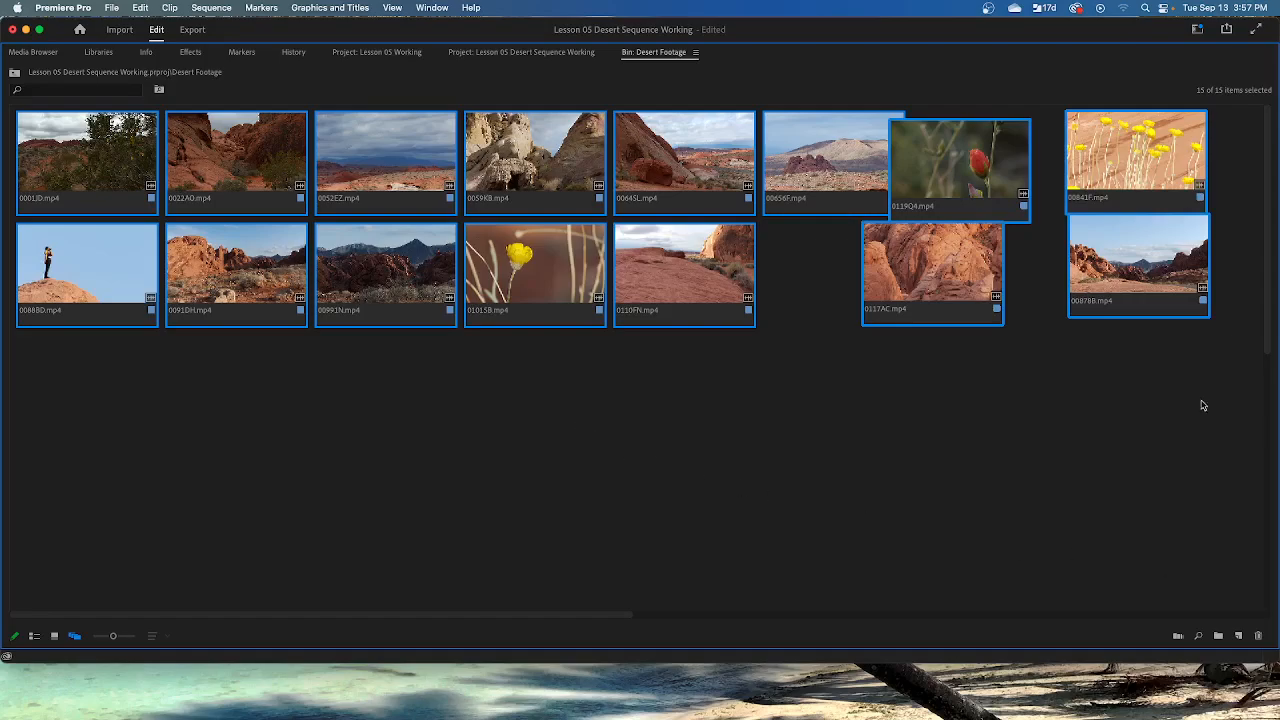
double_click(656, 53)
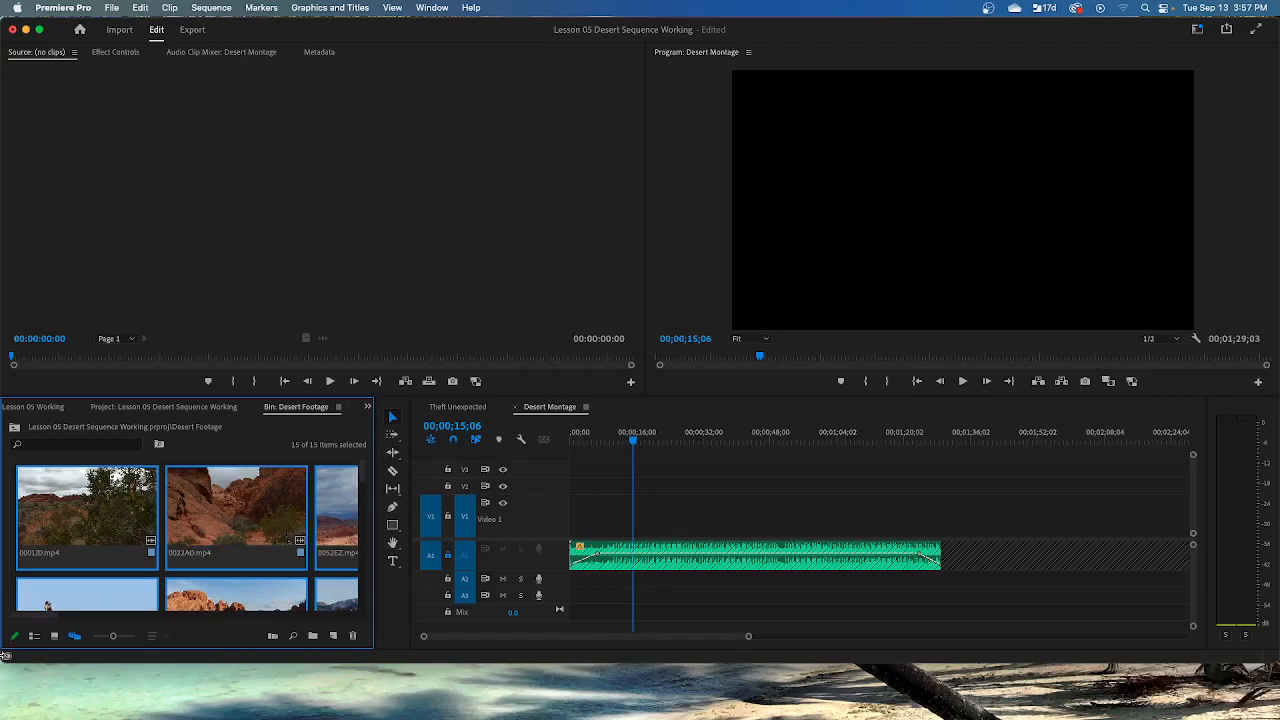
drag(122, 500, 577, 528)
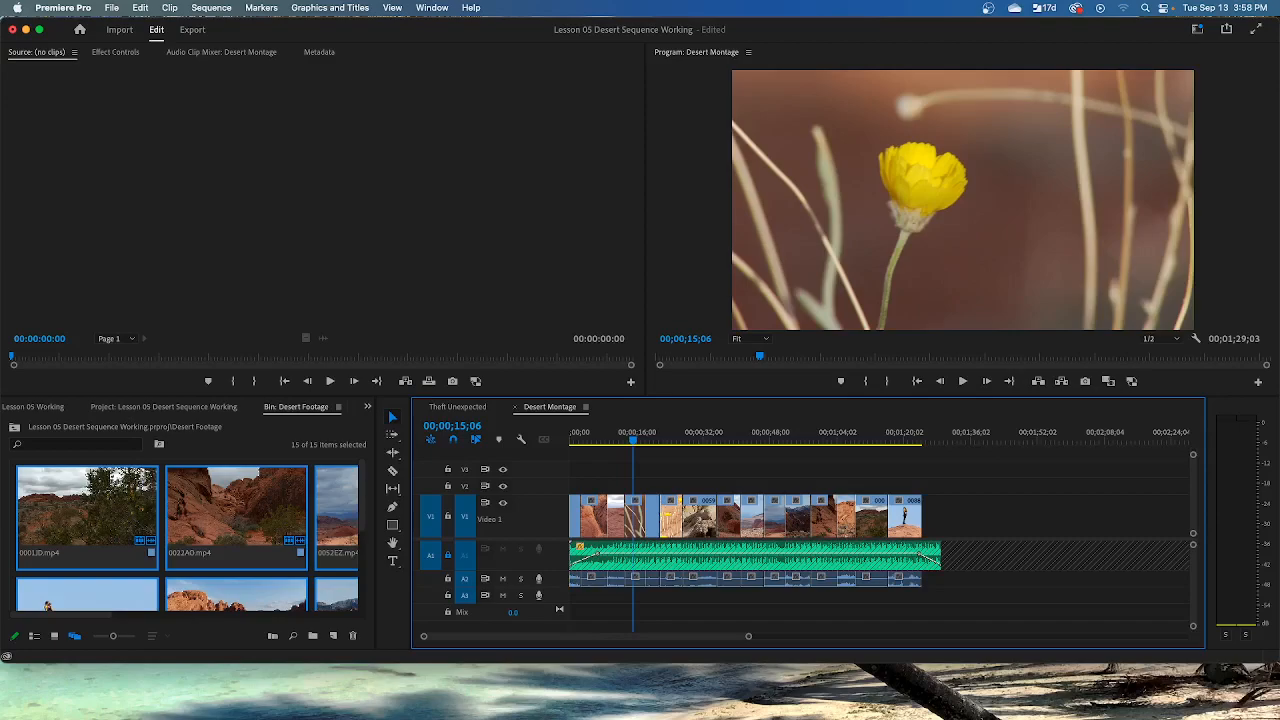
- Remove the placed desert clips from the timeline and move the playhead to 00;00;00;00
key(Delete)
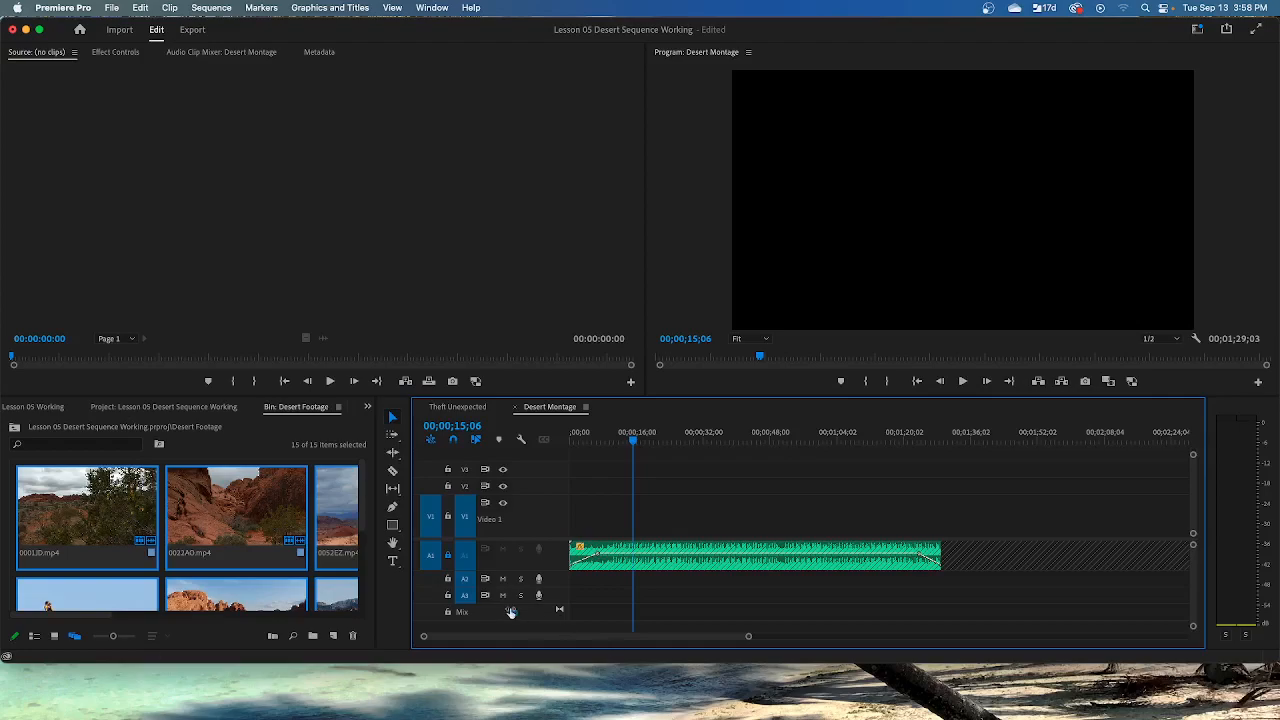
drag(633, 443, 562, 443)
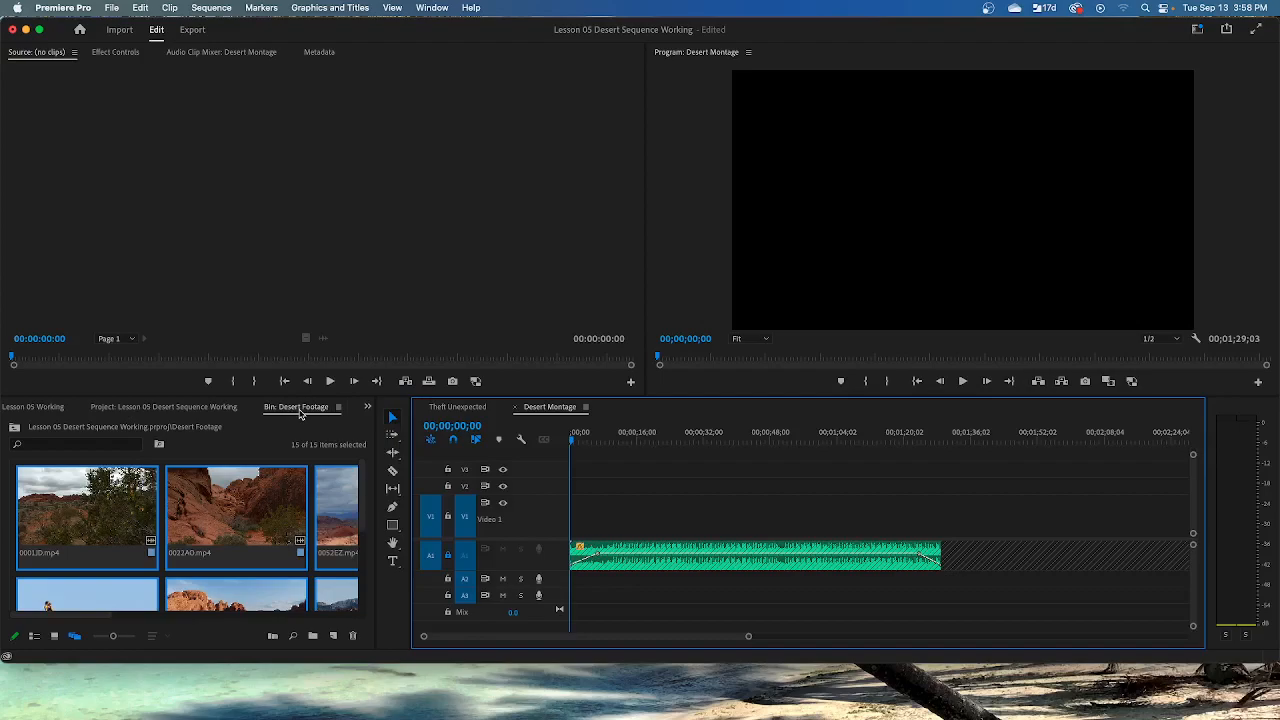
- Enlarge the Desert Footage bin to fill the workspace and show its clips in Icon view
click(299, 410)
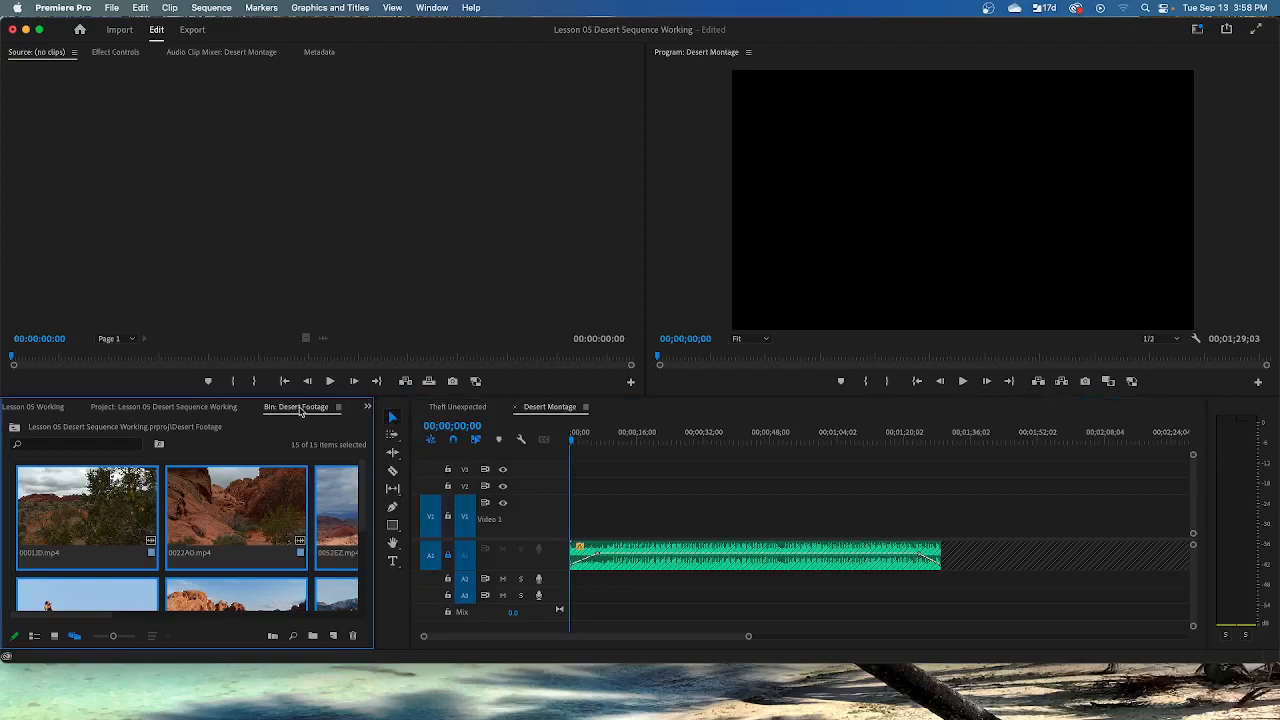
double_click(299, 410)
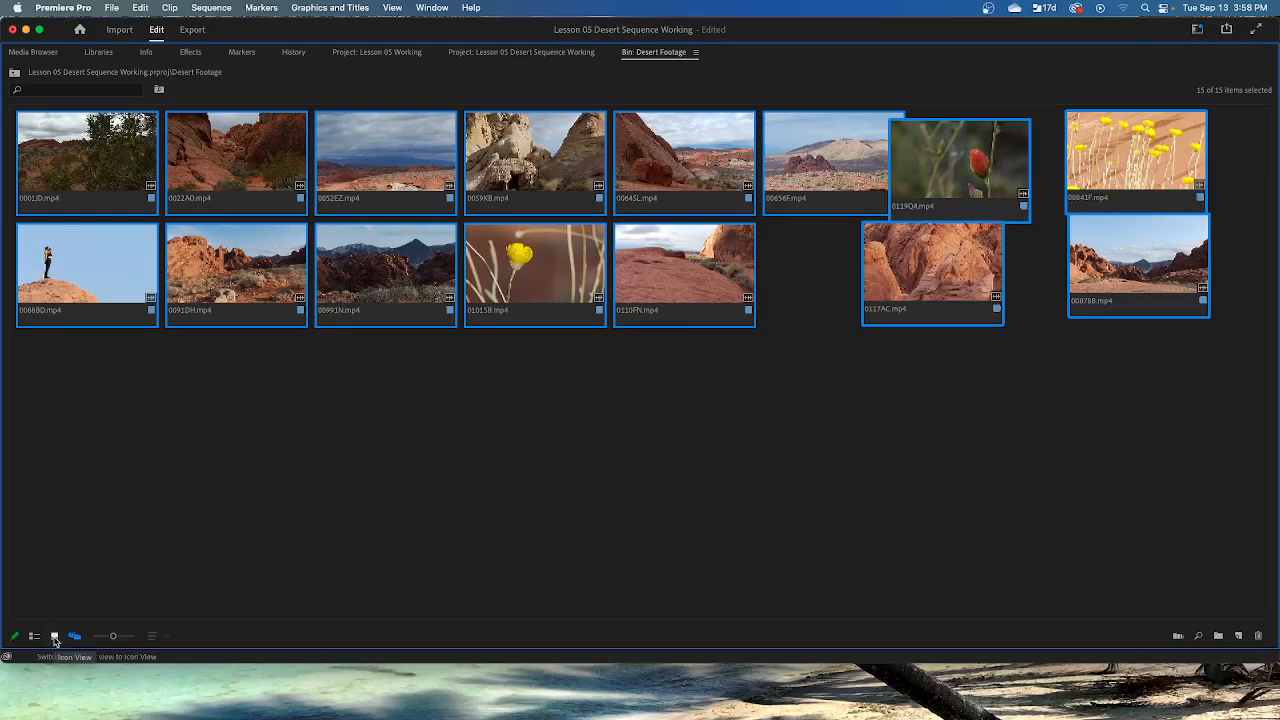
click(54, 637)
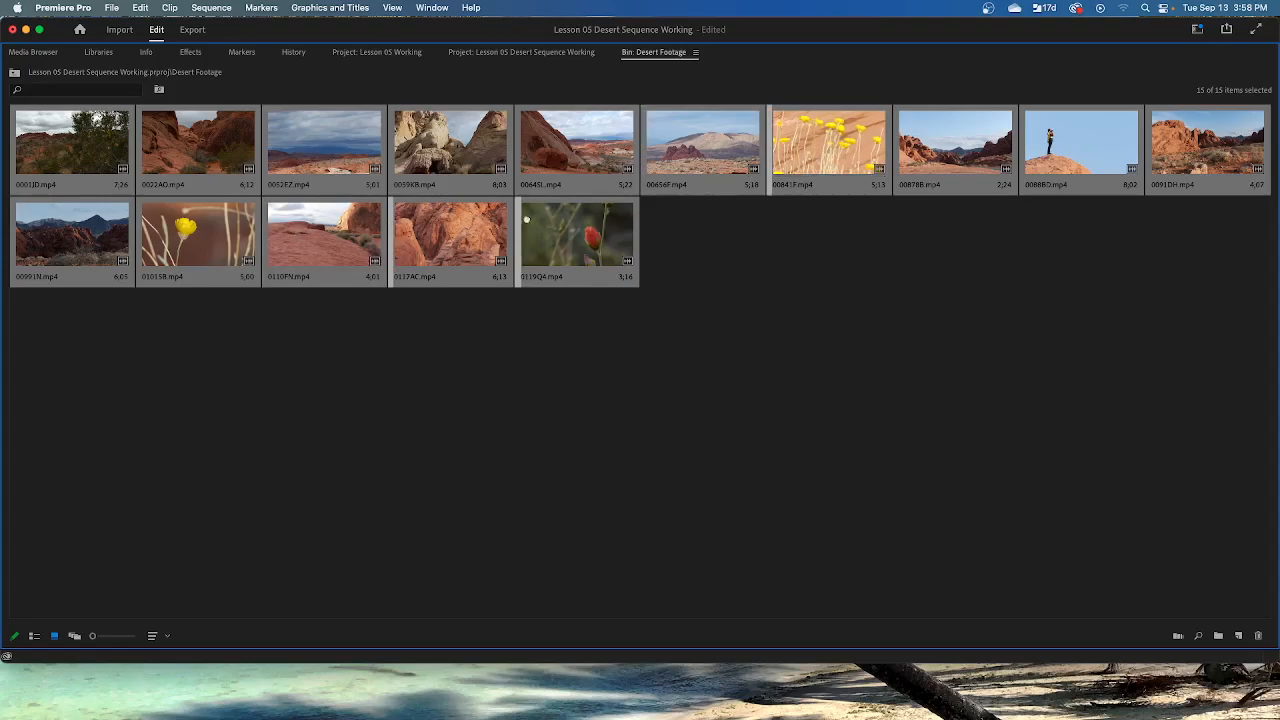
- Reorder the bin clips: yellow flowers and red flower clips after the single yellow flower, 0059KB.mp4 before 0052EZ.mp4, and the standing photographer clip first
click(578, 287)
click(808, 178)
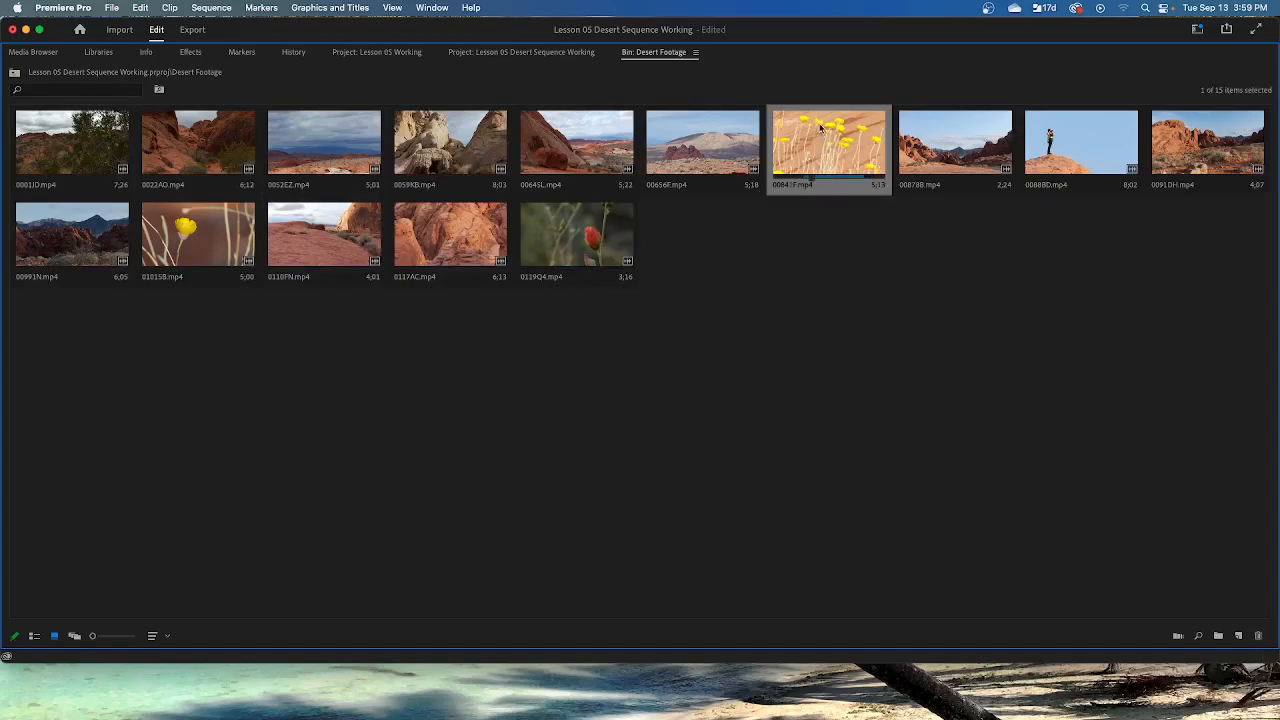
drag(817, 110, 289, 230)
drag(578, 252, 283, 243)
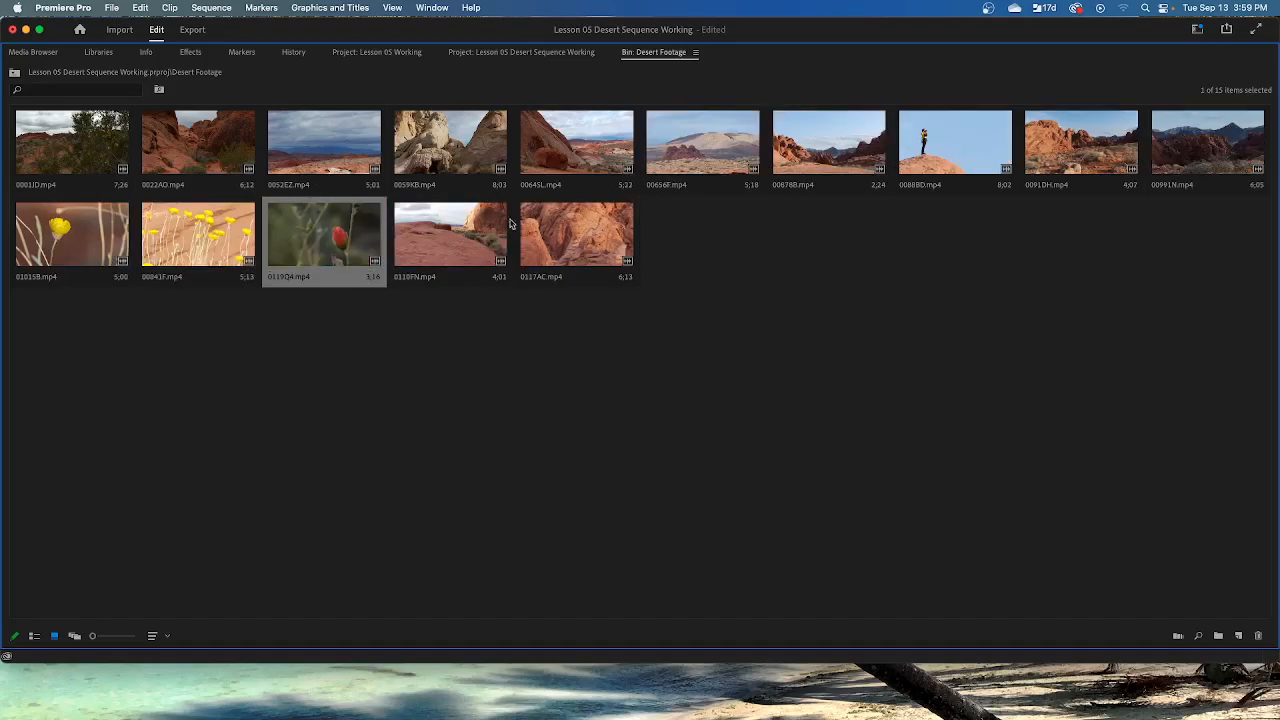
drag(450, 145, 330, 158)
drag(930, 152, 75, 134)
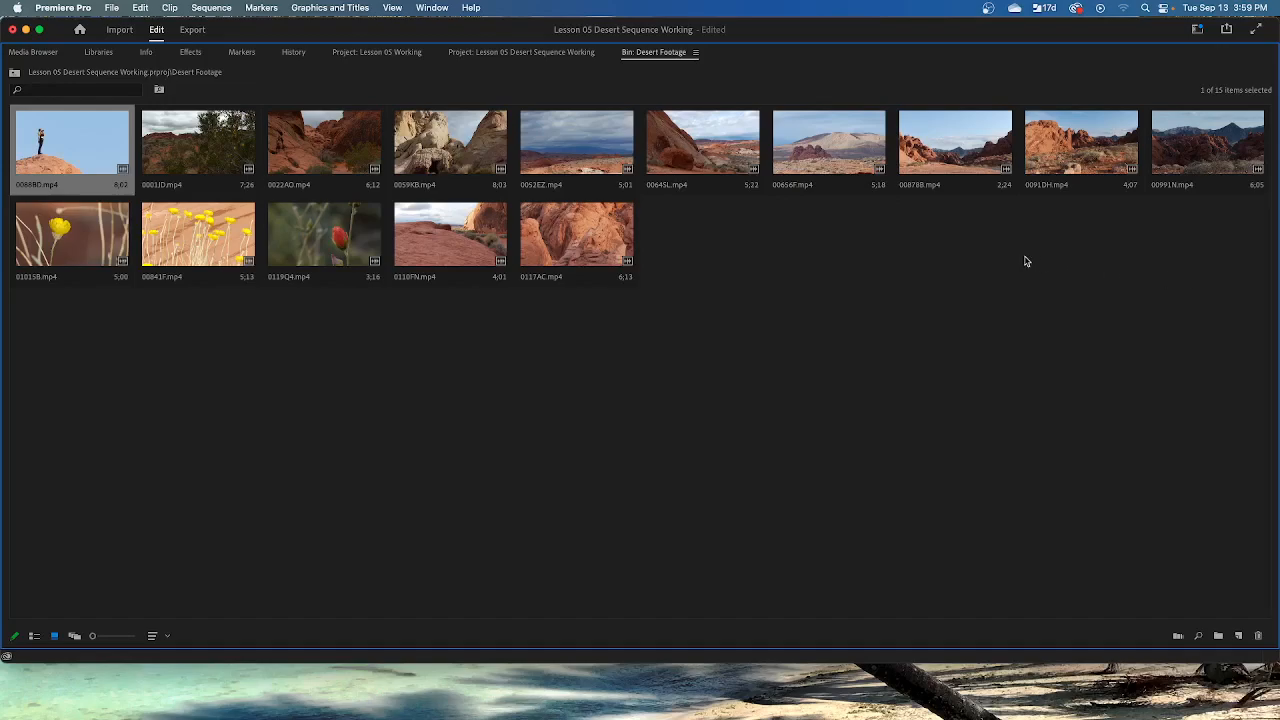
- Restore the bin panel's size, place all 15 reordered clips on Video 1 at the start of Desert Montage, and preview the opening
double_click(665, 59)
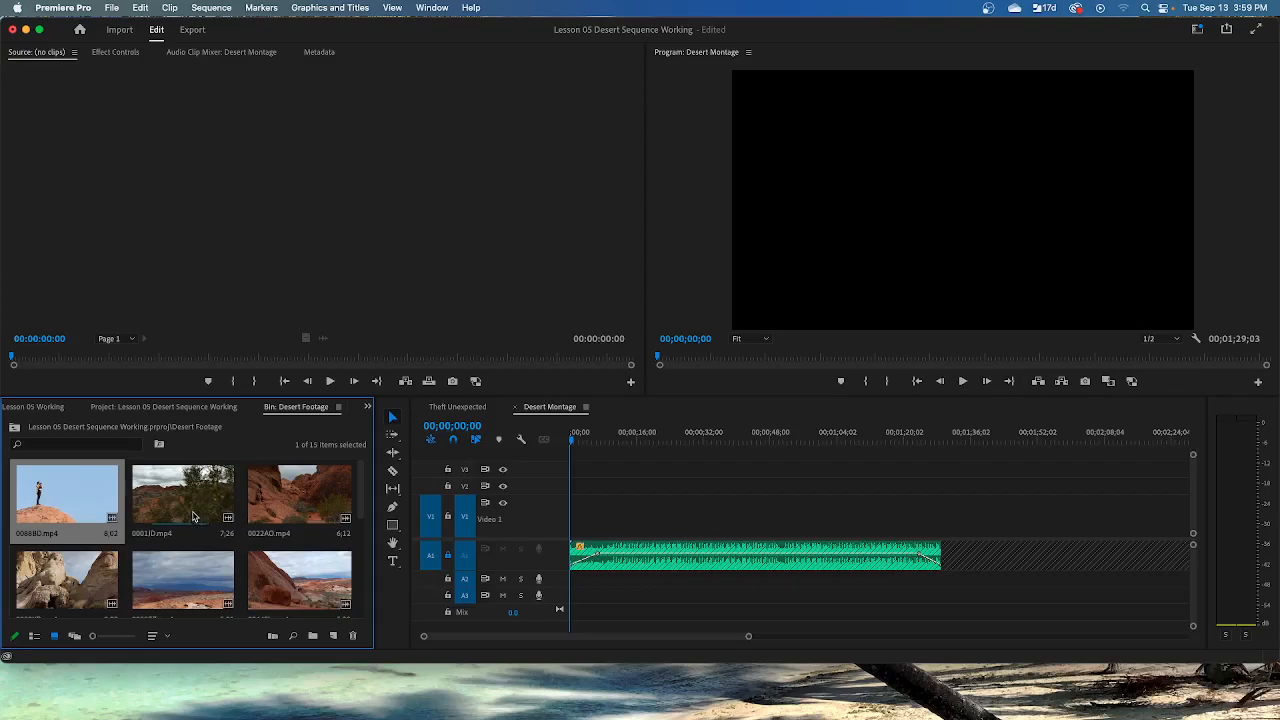
key(super+a)
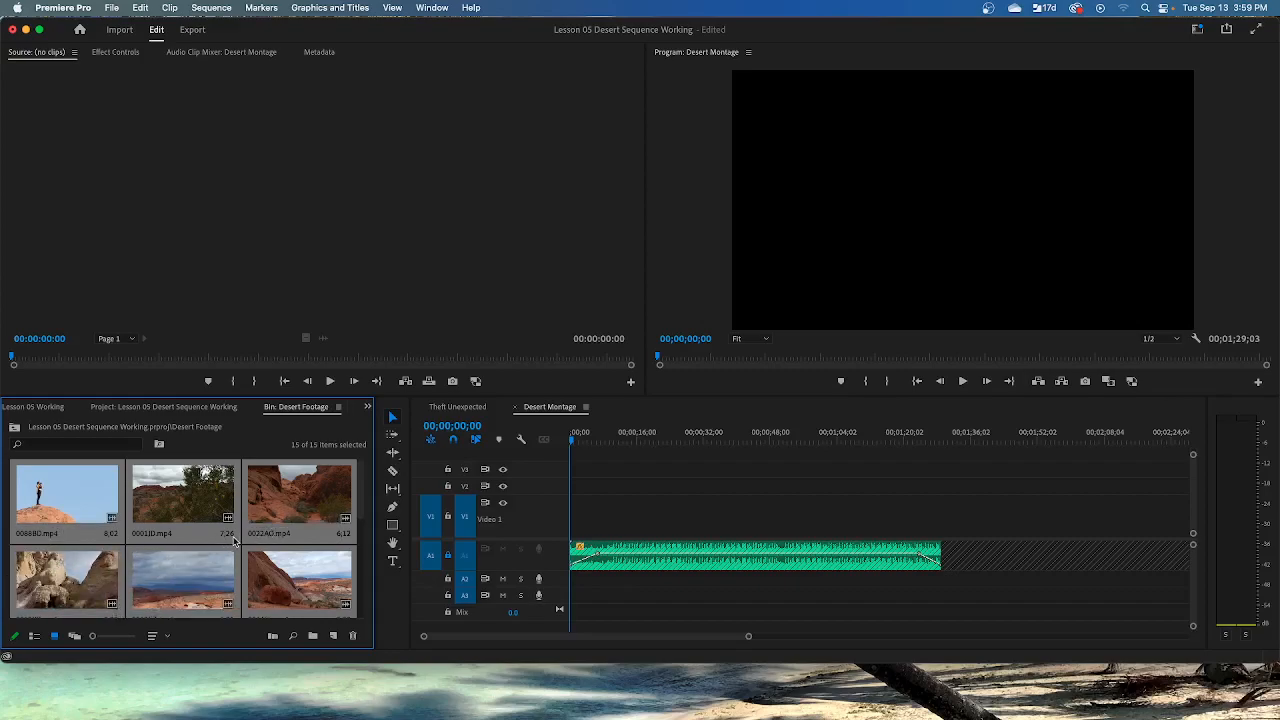
drag(363, 531, 598, 514)
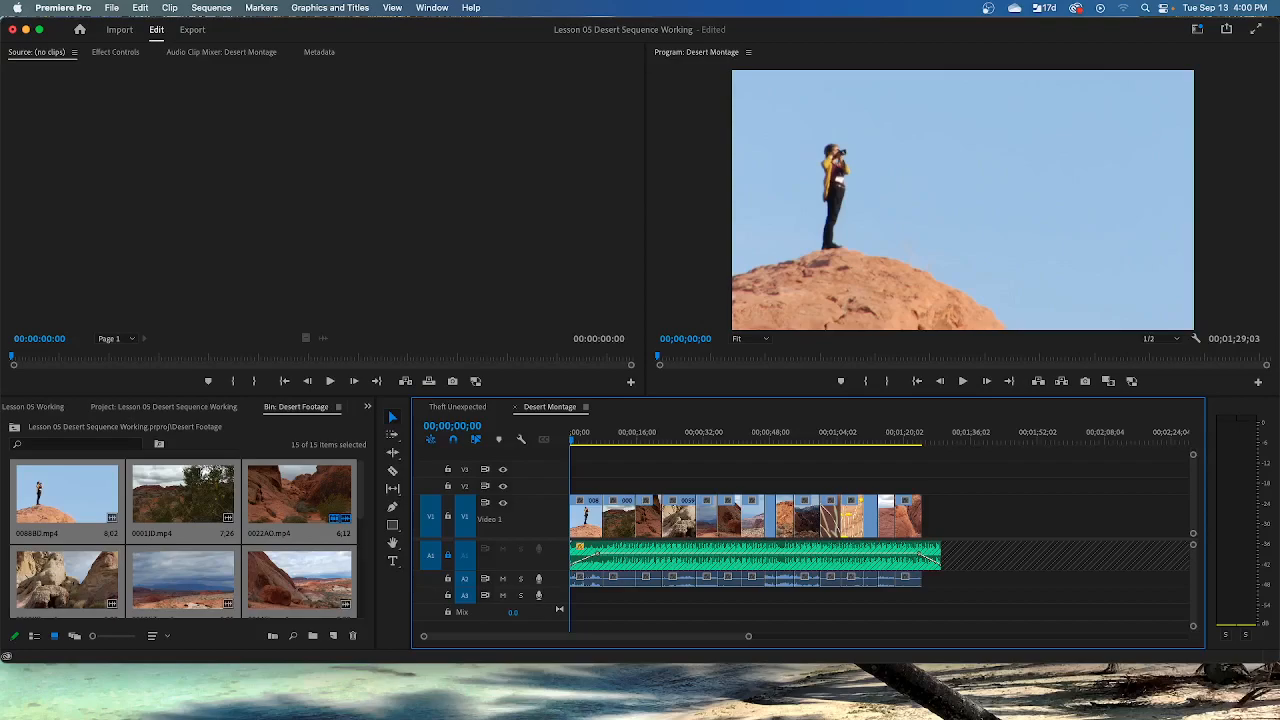
key(space)
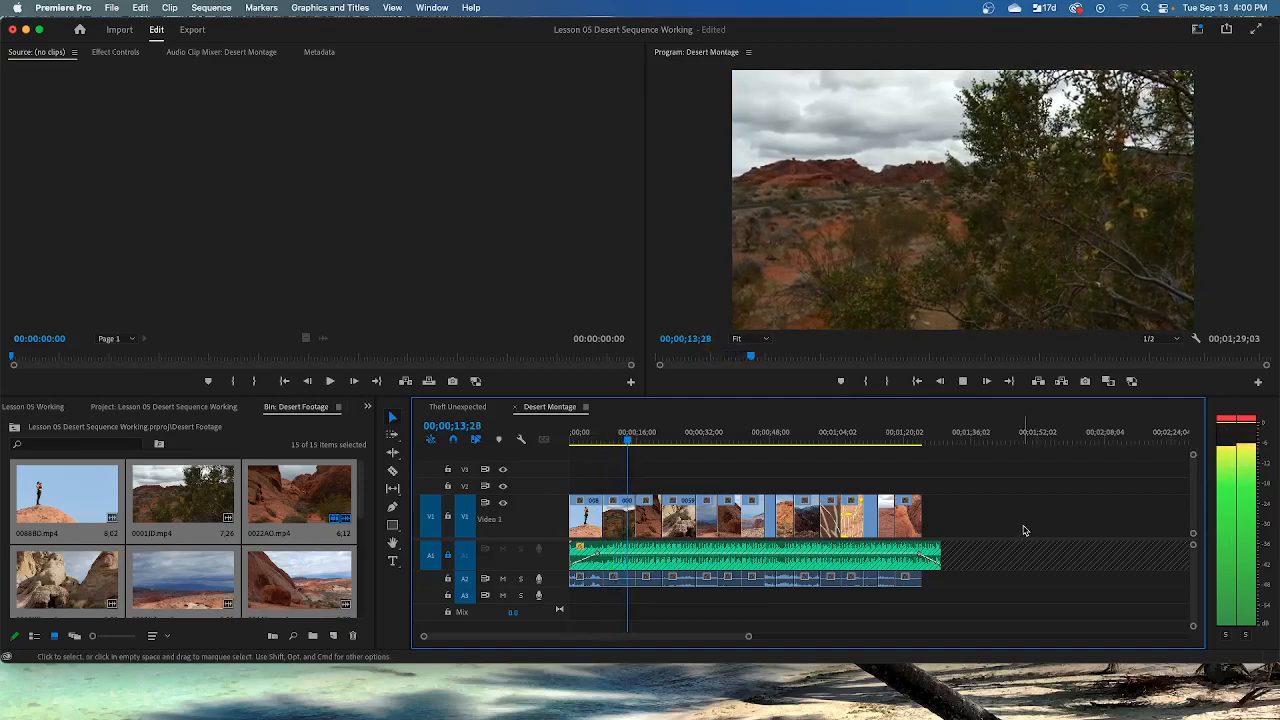
key(space)
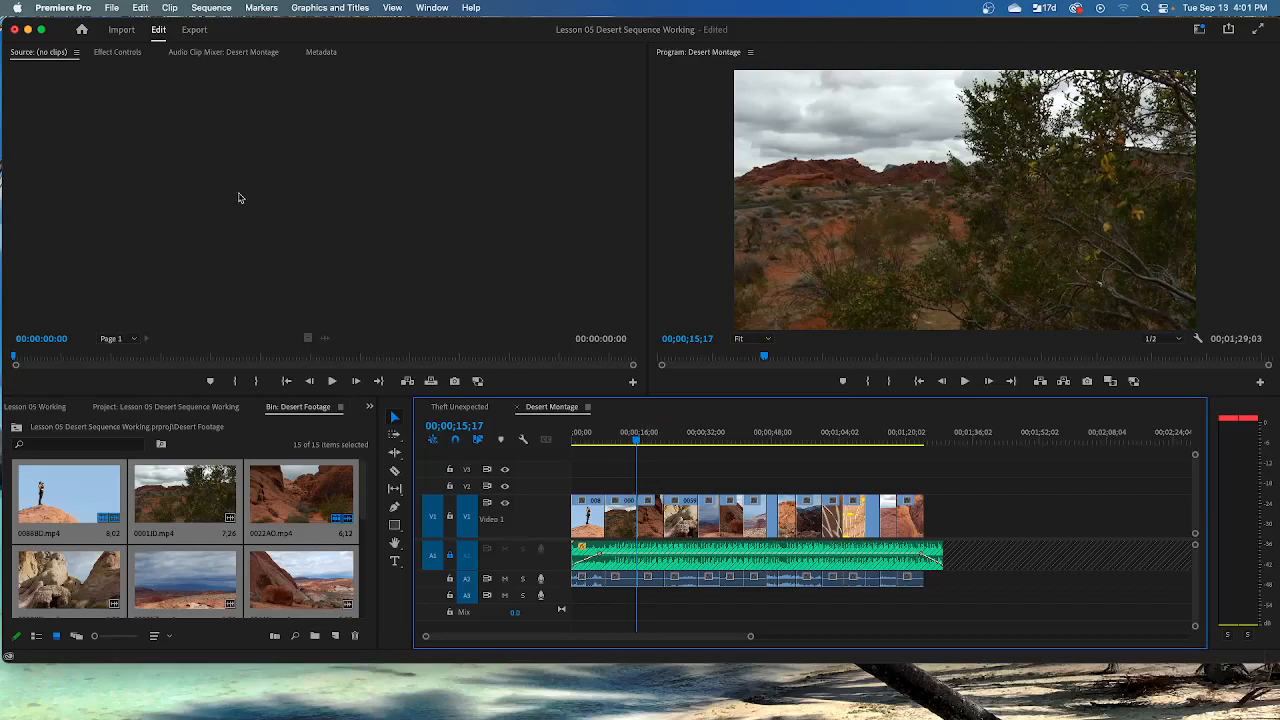
- Check the export settings for the Desert Montage sequence, return to editing, and save the project under its existing name
click(193, 31)
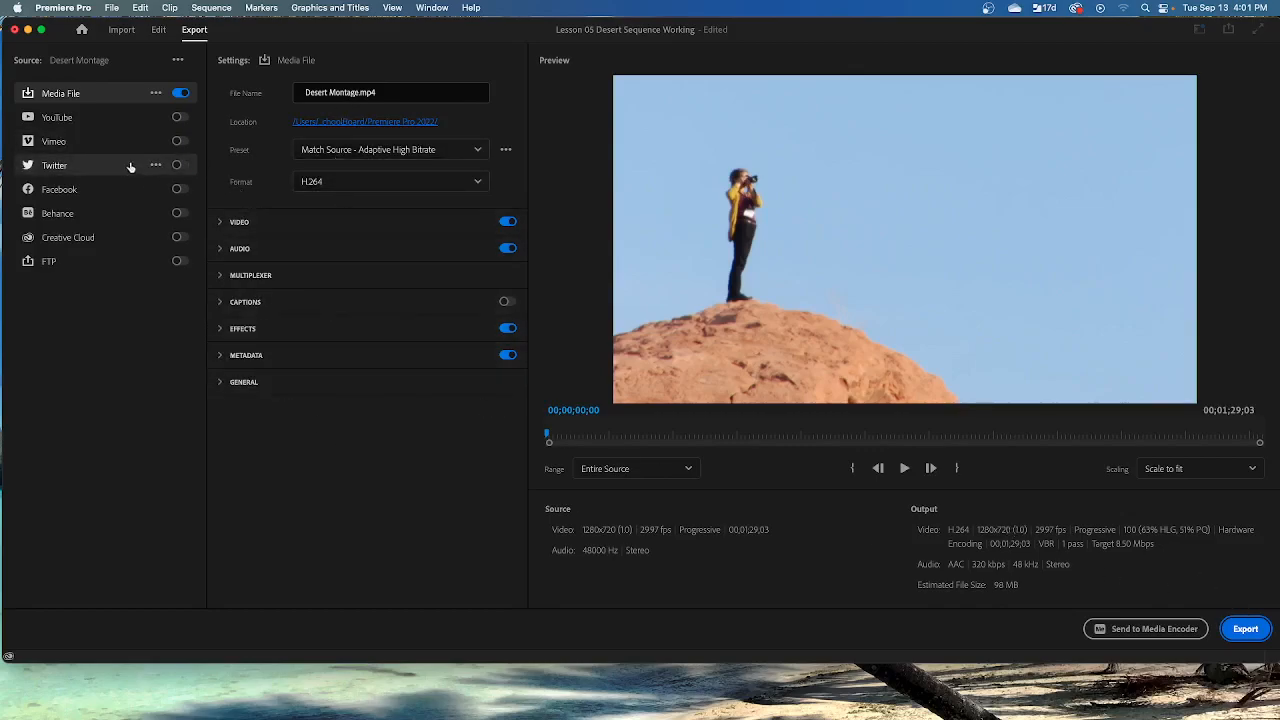
click(155, 31)
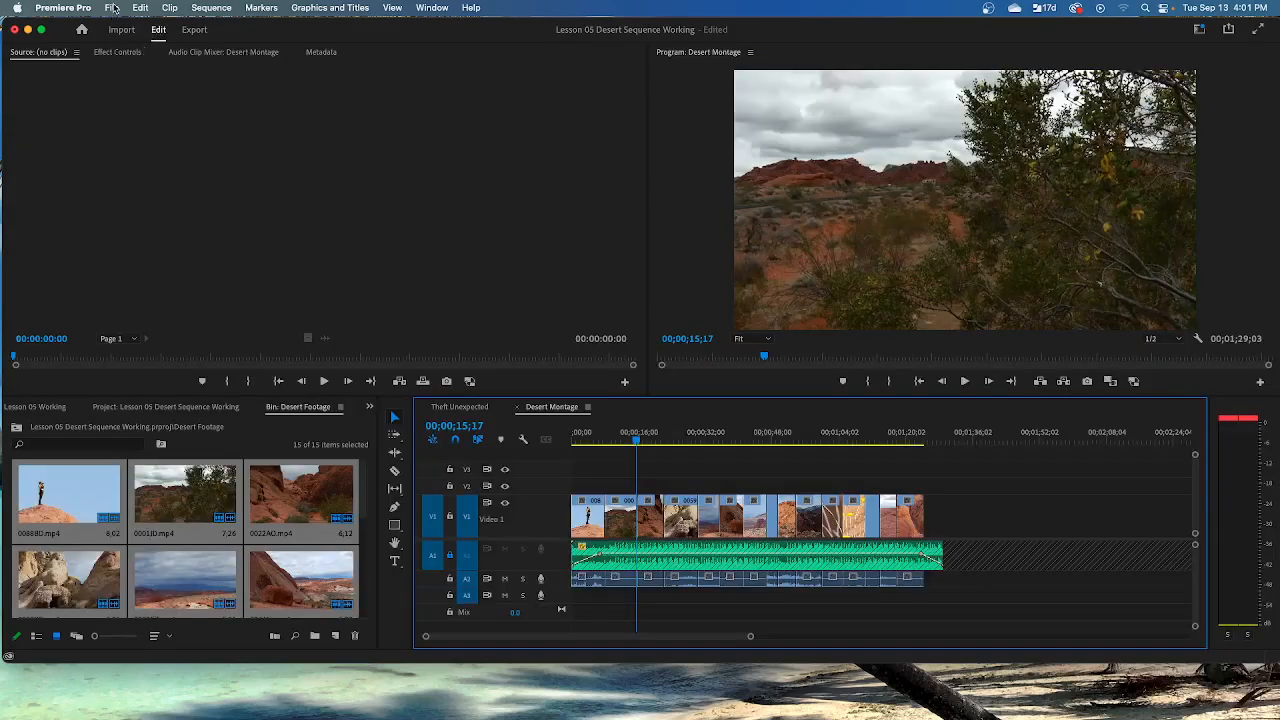
click(112, 8)
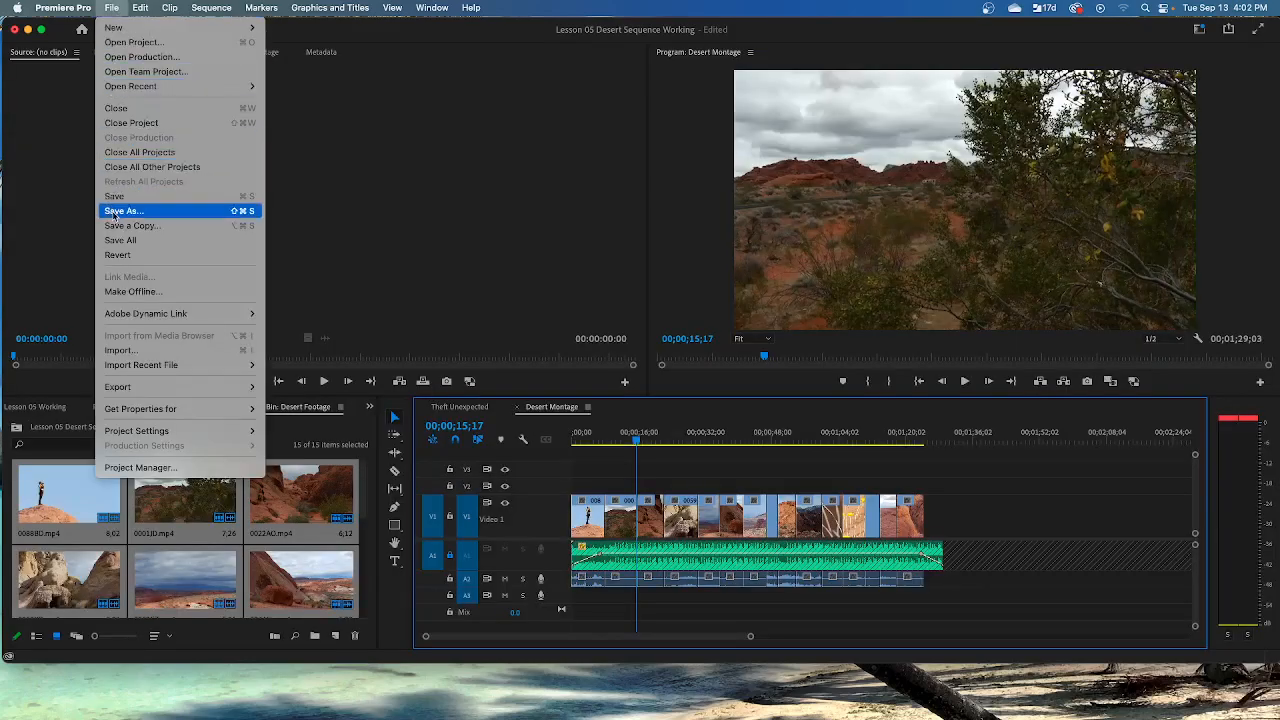
click(115, 196)
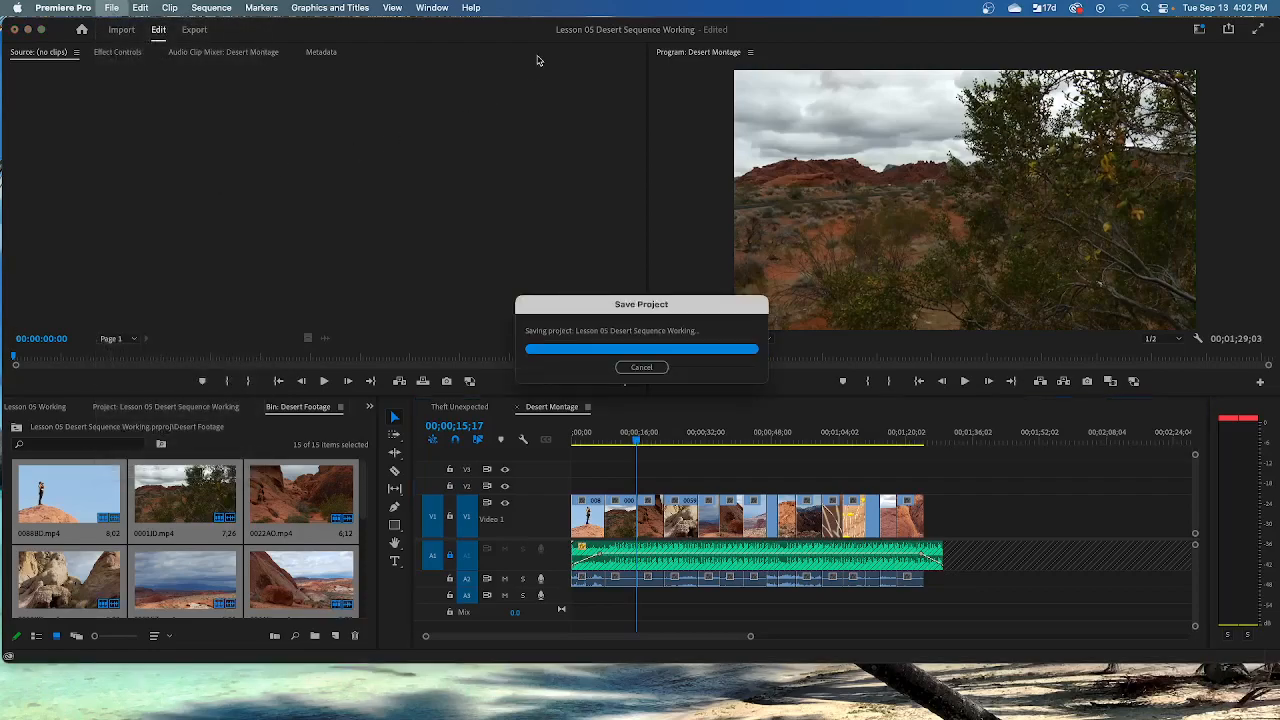
click(598, 58)
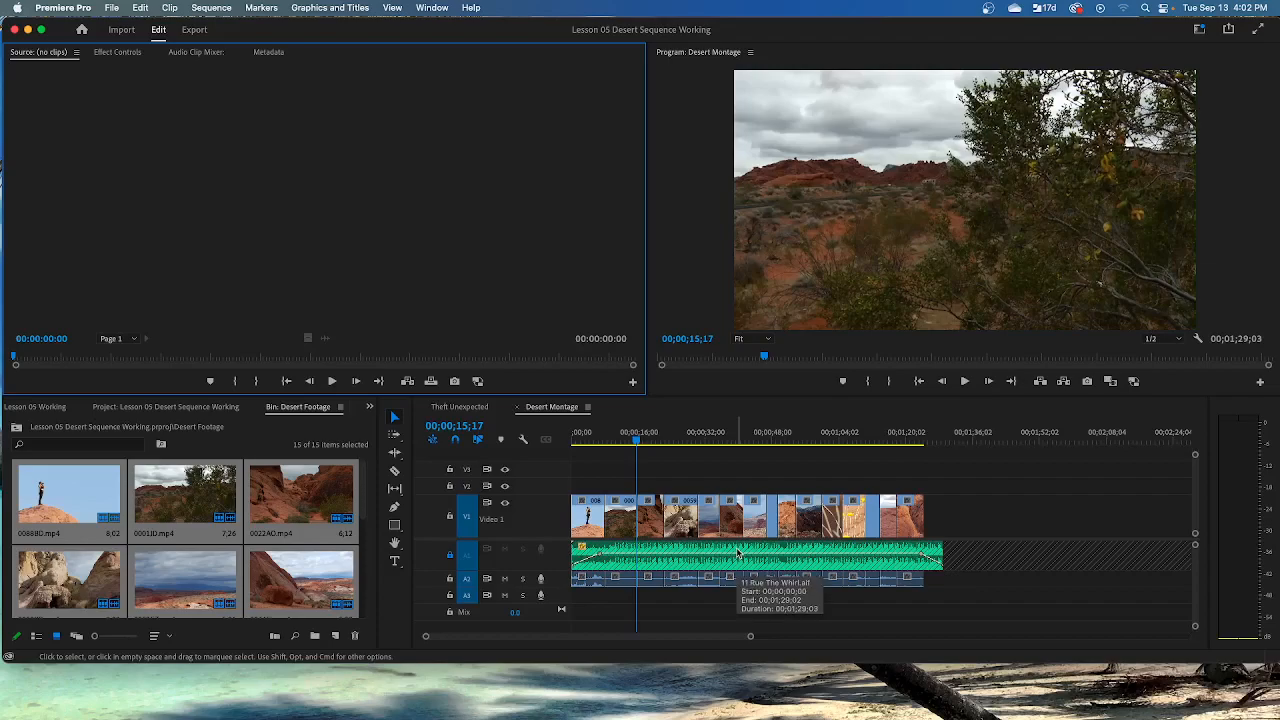
click(111, 8)
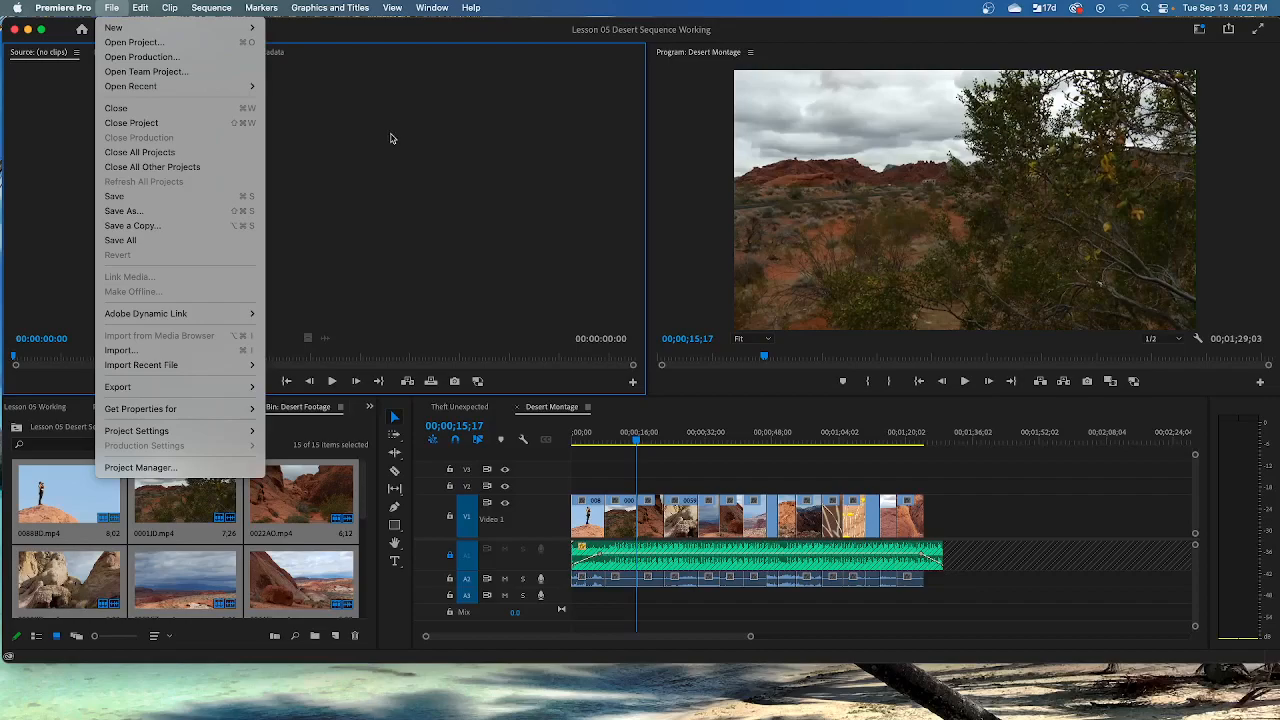
click(448, 178)
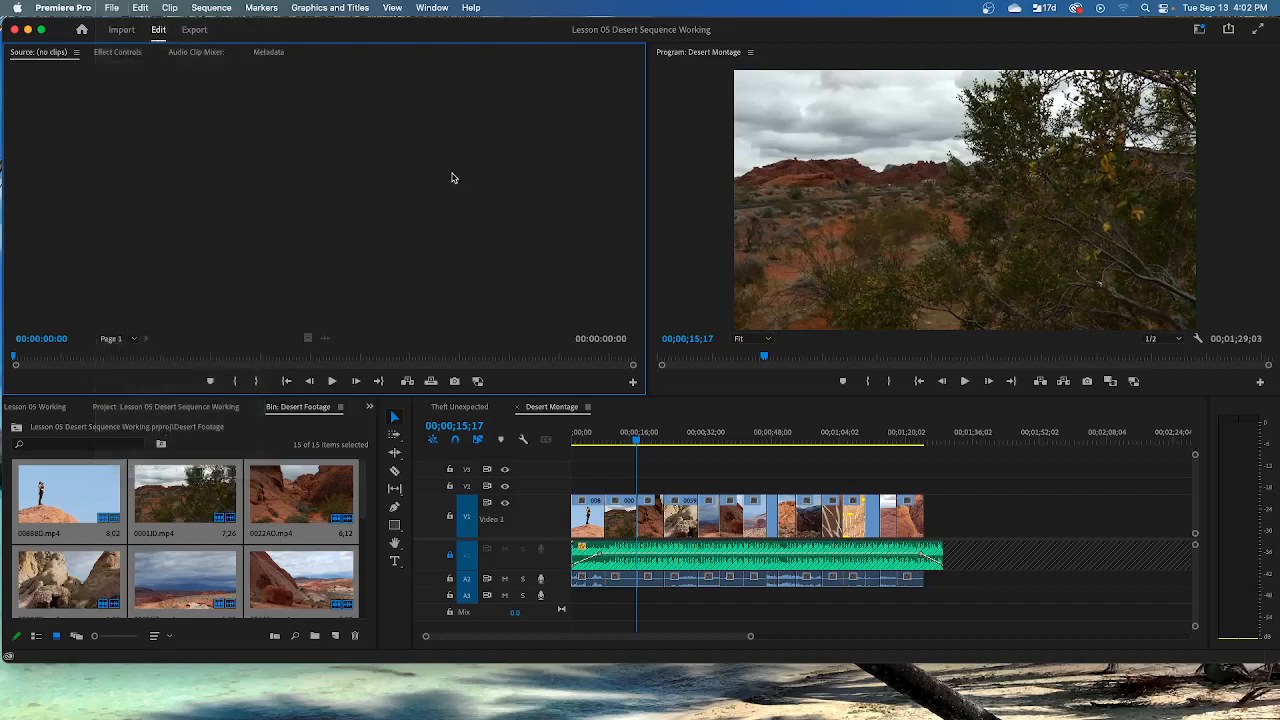